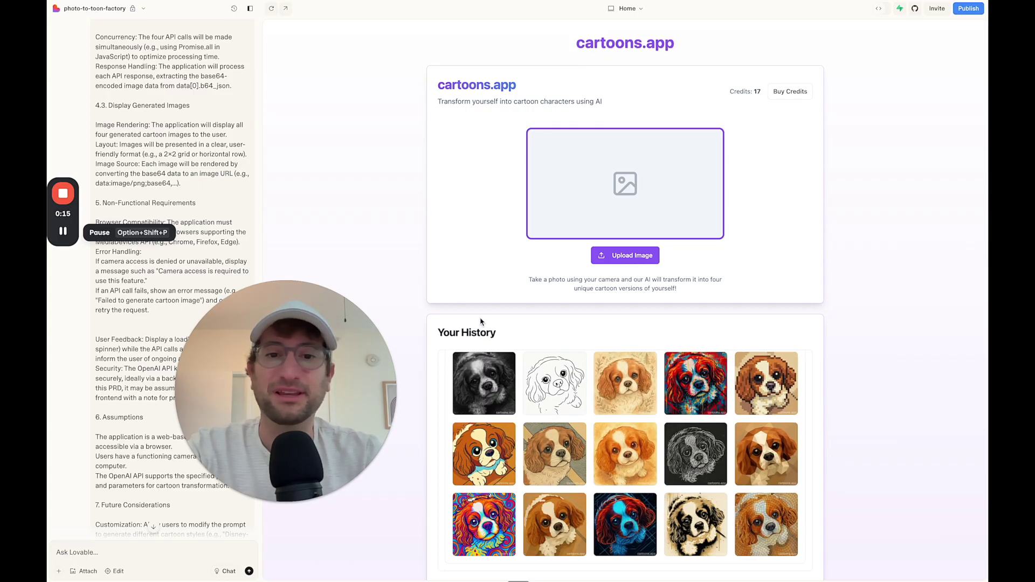
scroll(479, 317, down, 1)
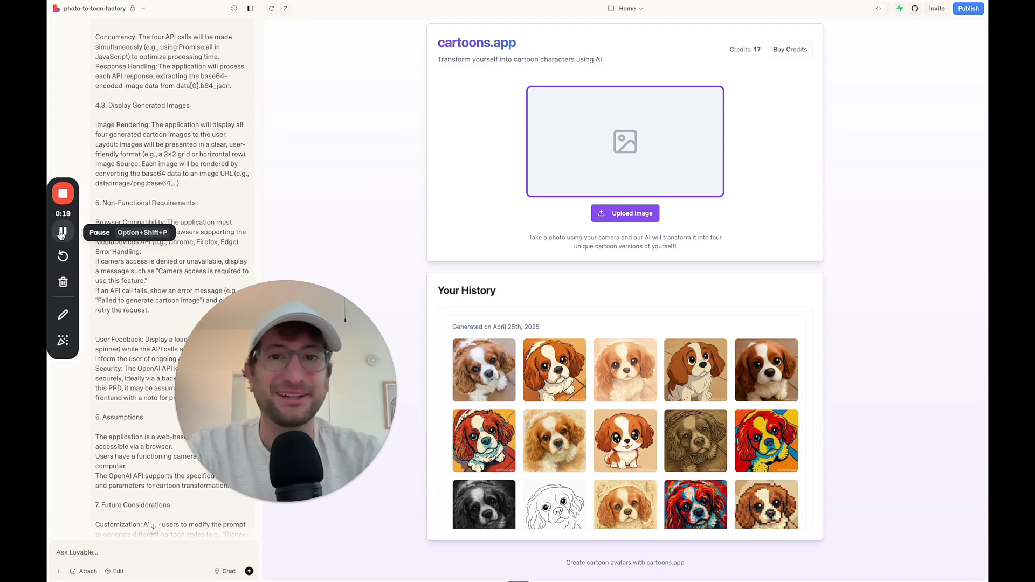
scroll(438, 188, up, 1)
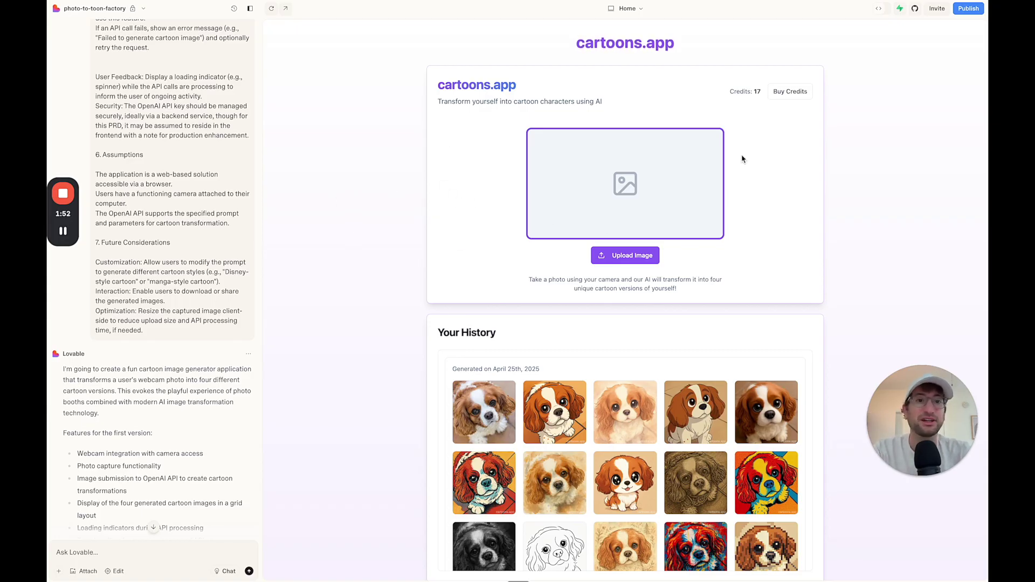
scroll(627, 267, down, 2)
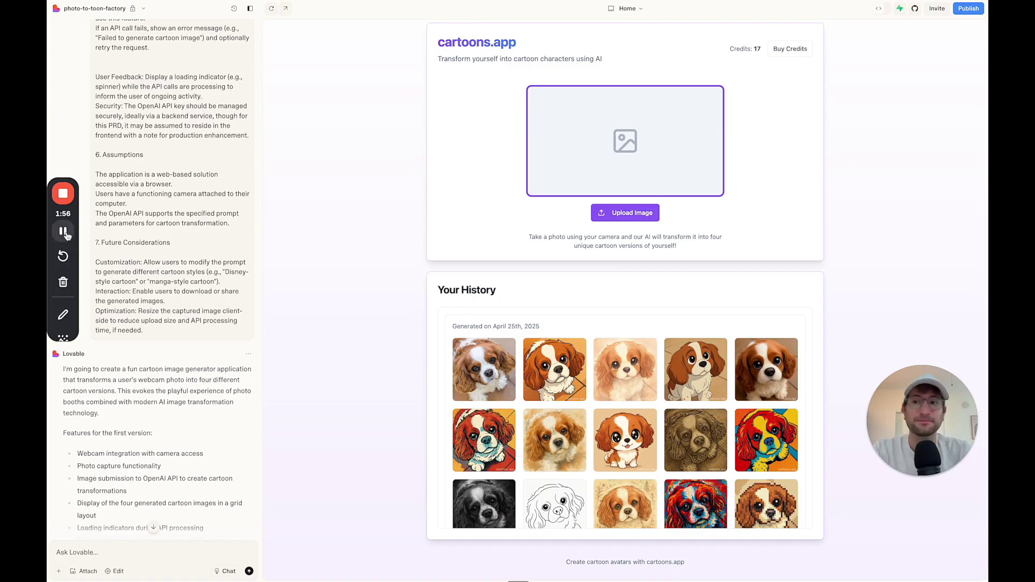
scroll(568, 194, up, 2)
scroll(568, 194, down, 1)
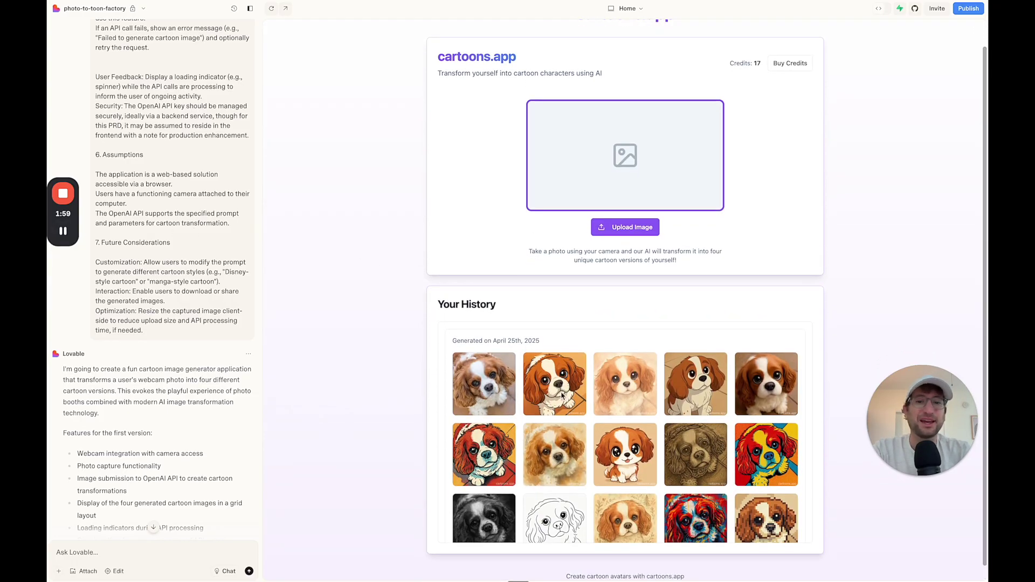
scroll(487, 378, down, 1)
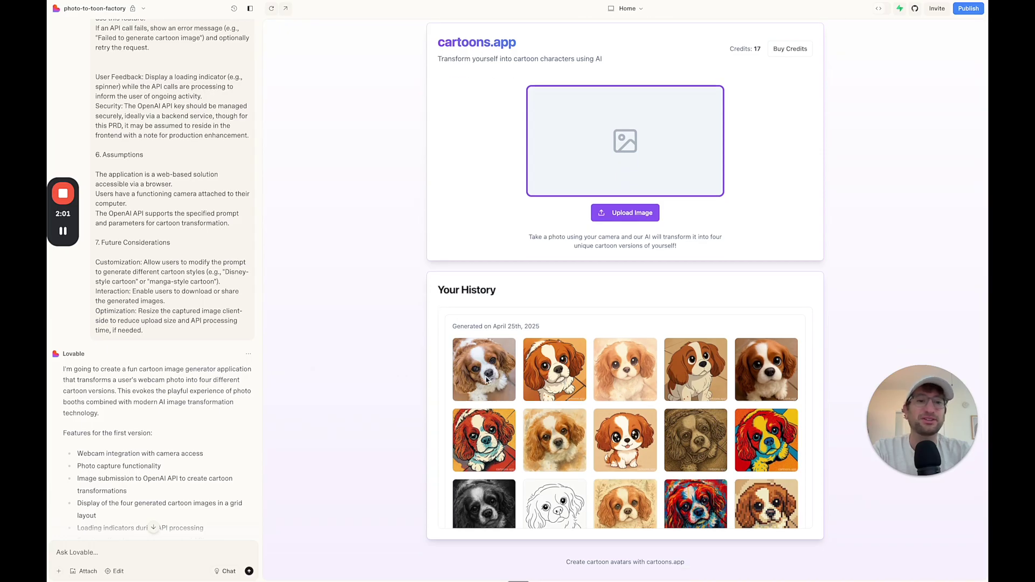
scroll(661, 366, down, 2)
scroll(698, 397, down, 2)
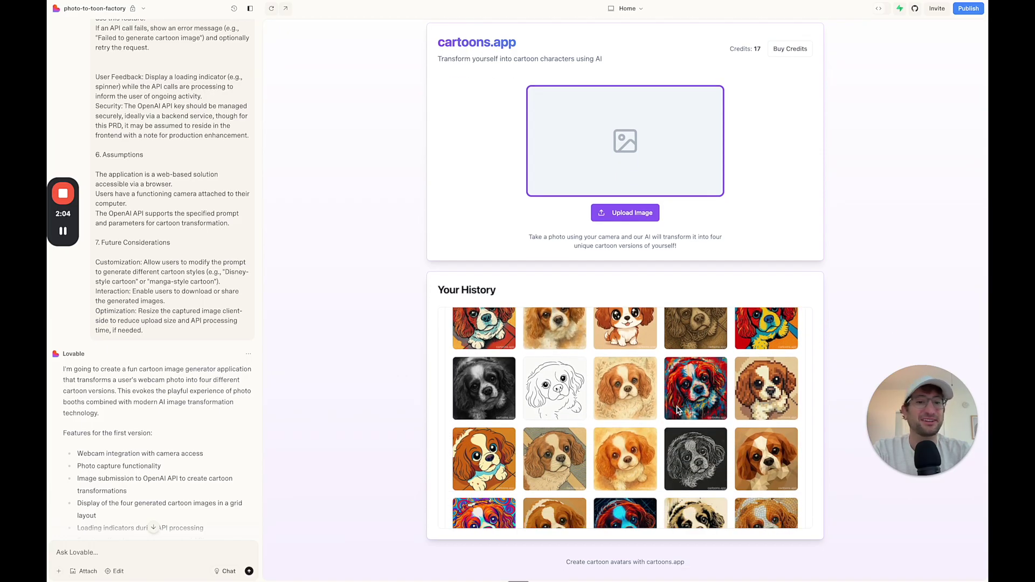
scroll(677, 411, up, 2)
scroll(646, 307, up, 2)
scroll(650, 347, up, 1)
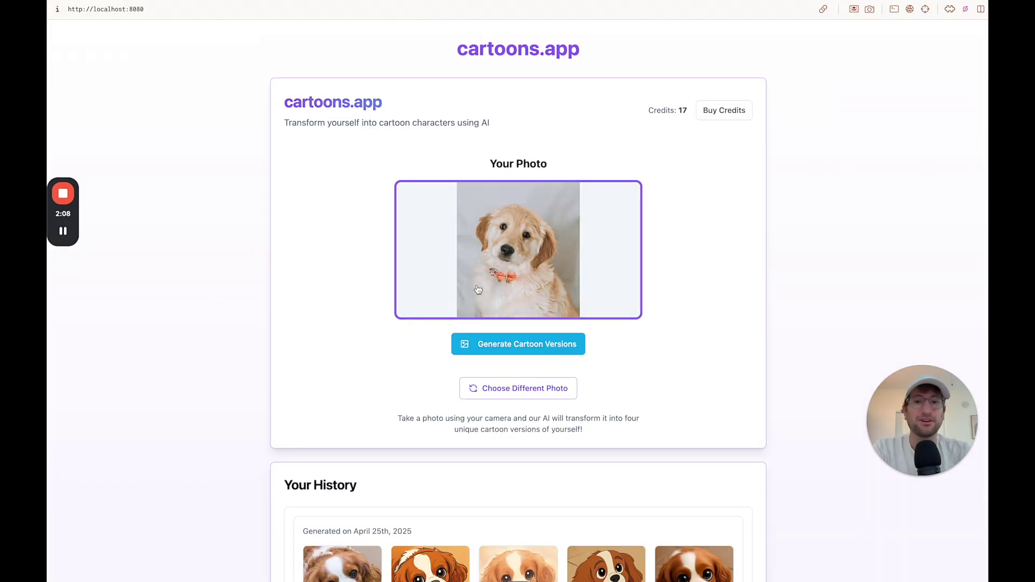
Generate the puppy photo's cartoon versions, including 3D Animation, Watercolor, Steampunk and Pixel Art.
click(493, 344)
scroll(447, 318, down, 1)
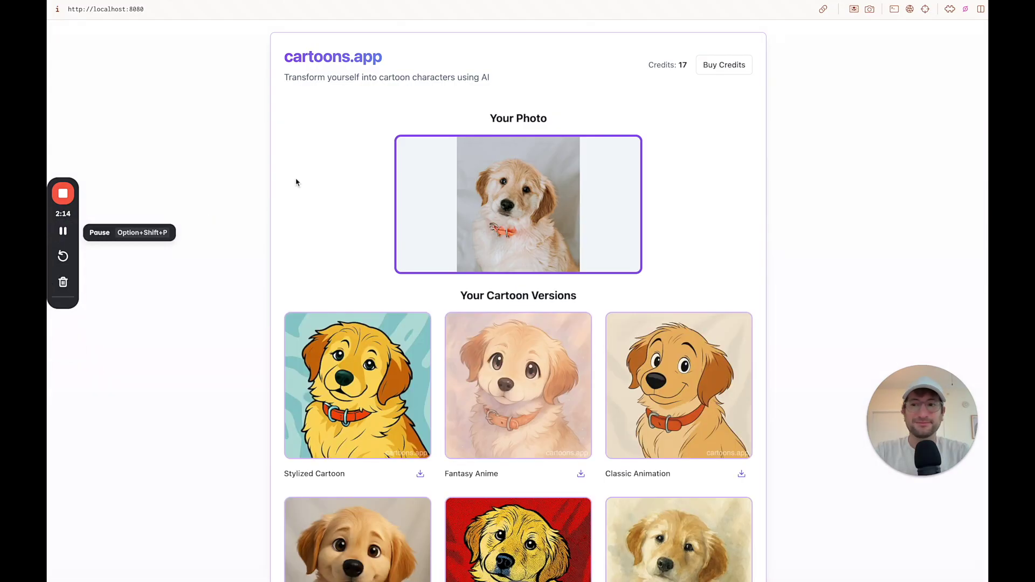
scroll(317, 266, down, 2)
scroll(328, 266, down, 2)
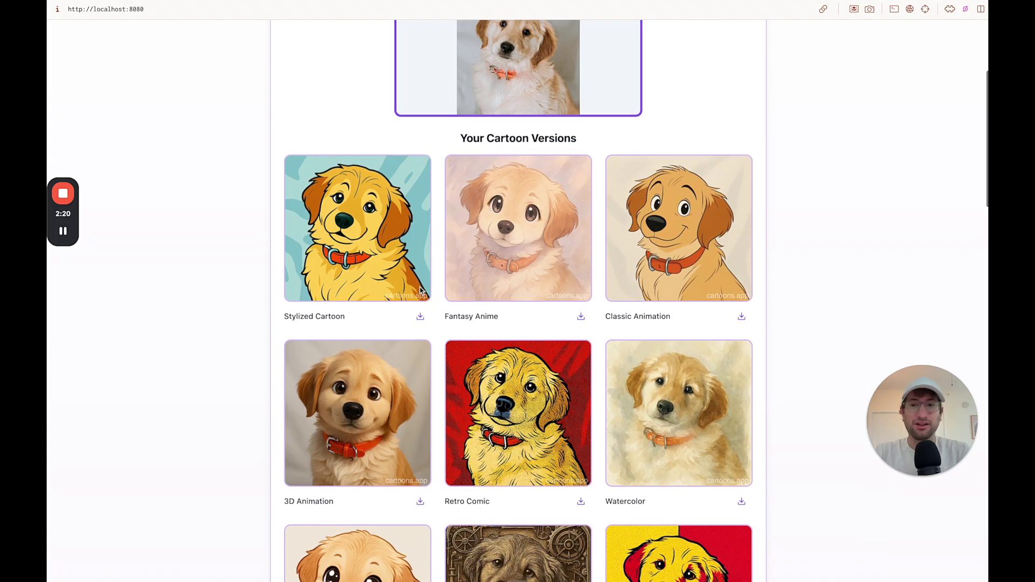
scroll(420, 290, down, 2)
scroll(420, 291, down, 1)
scroll(410, 354, down, 4)
scroll(409, 354, down, 2)
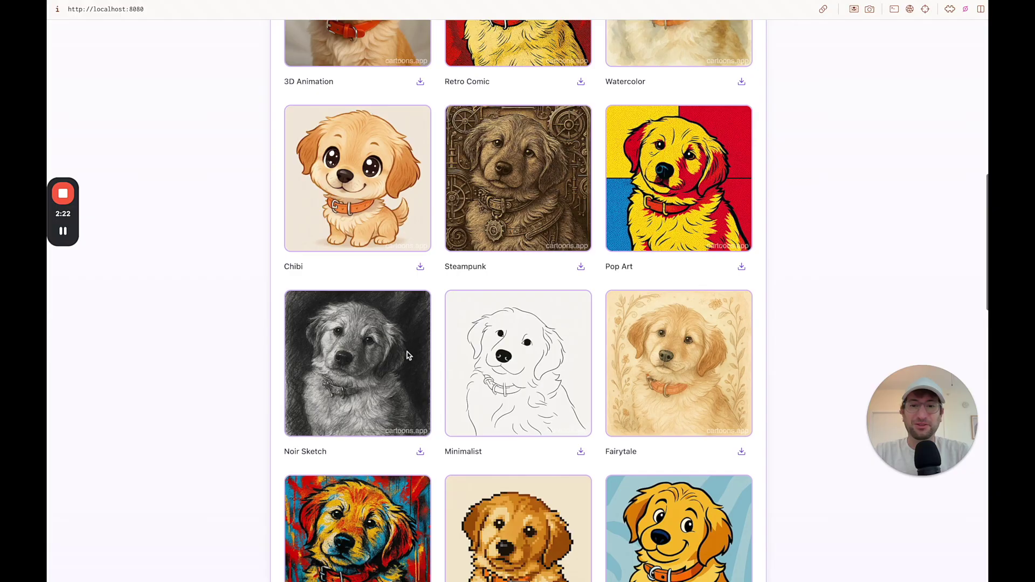
scroll(408, 354, down, 3)
scroll(460, 293, down, 2)
scroll(672, 266, down, 2)
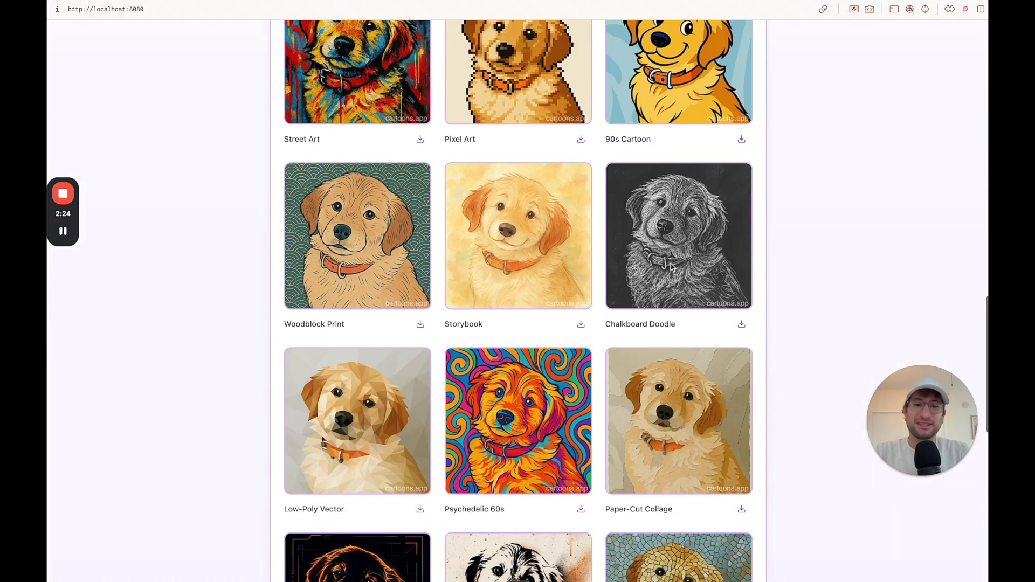
scroll(638, 388, down, 3)
scroll(619, 365, up, 15)
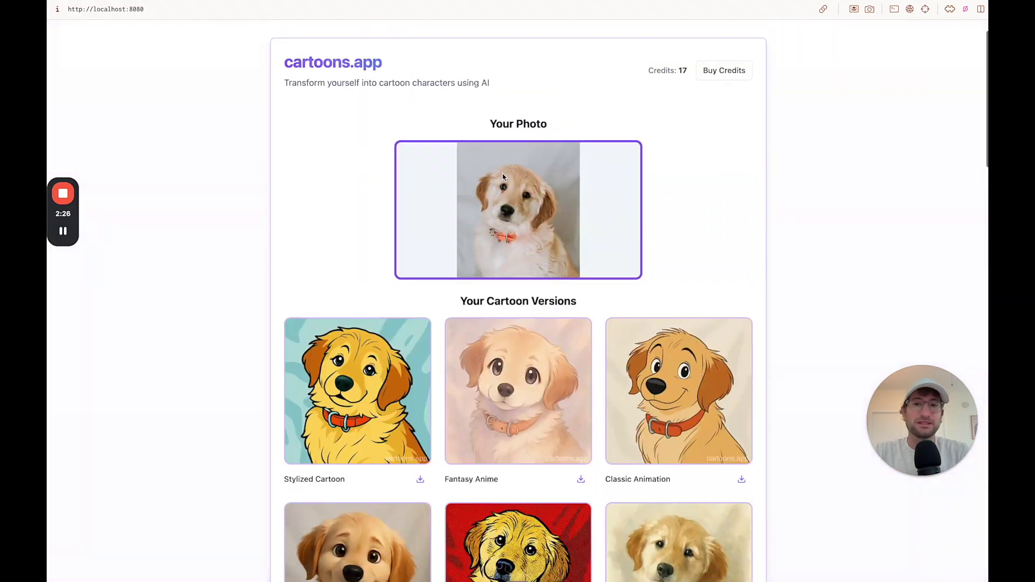
scroll(293, 258, down, 2)
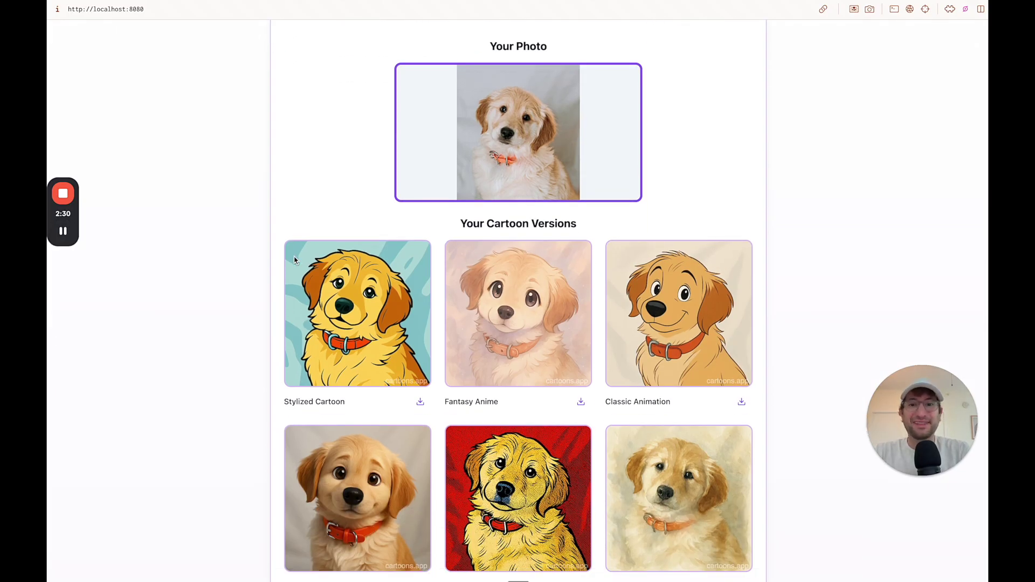
scroll(295, 259, up, 1)
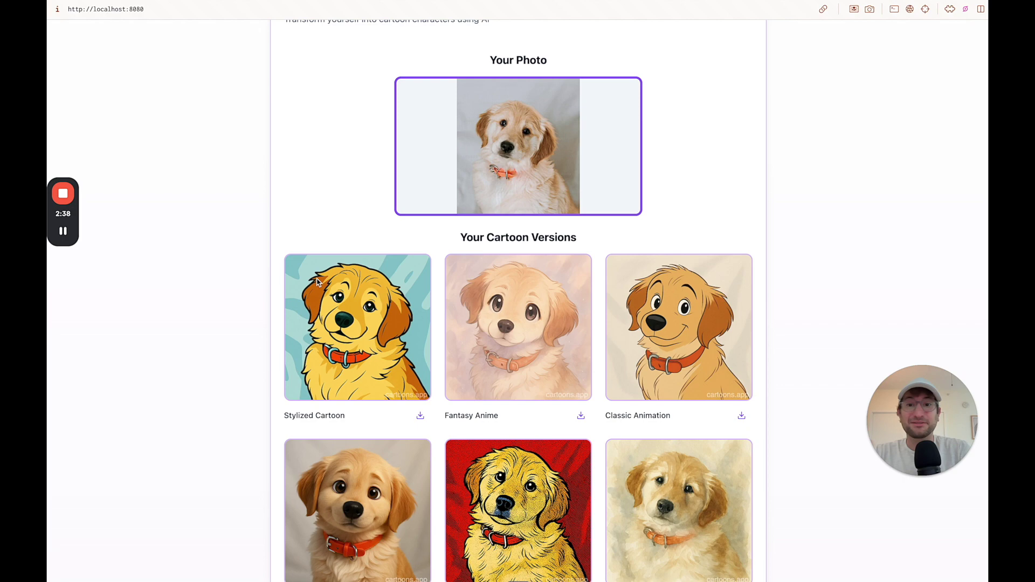
scroll(309, 331, down, 6)
scroll(312, 328, down, 2)
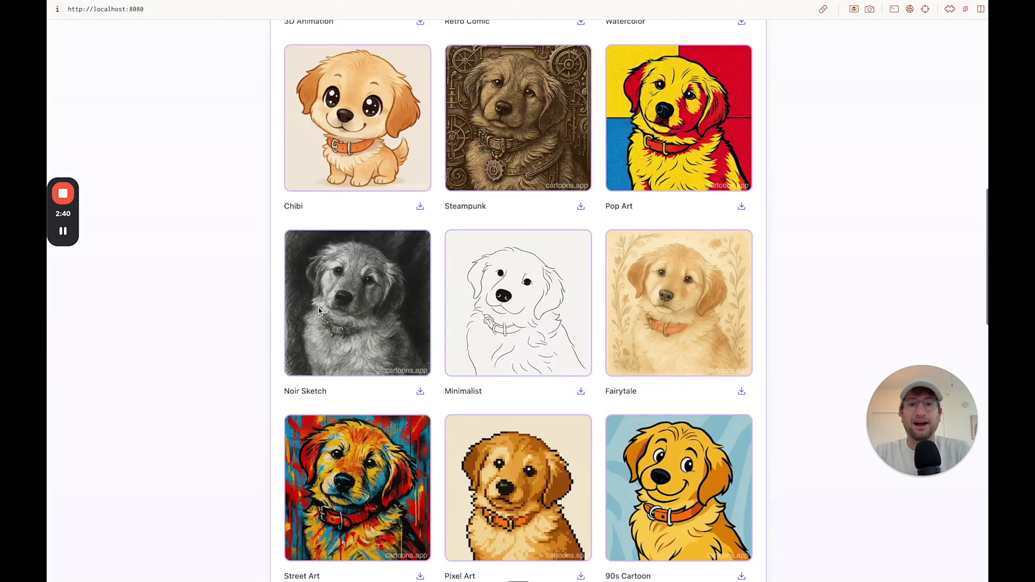
scroll(316, 324, up, 3)
scroll(318, 322, up, 1)
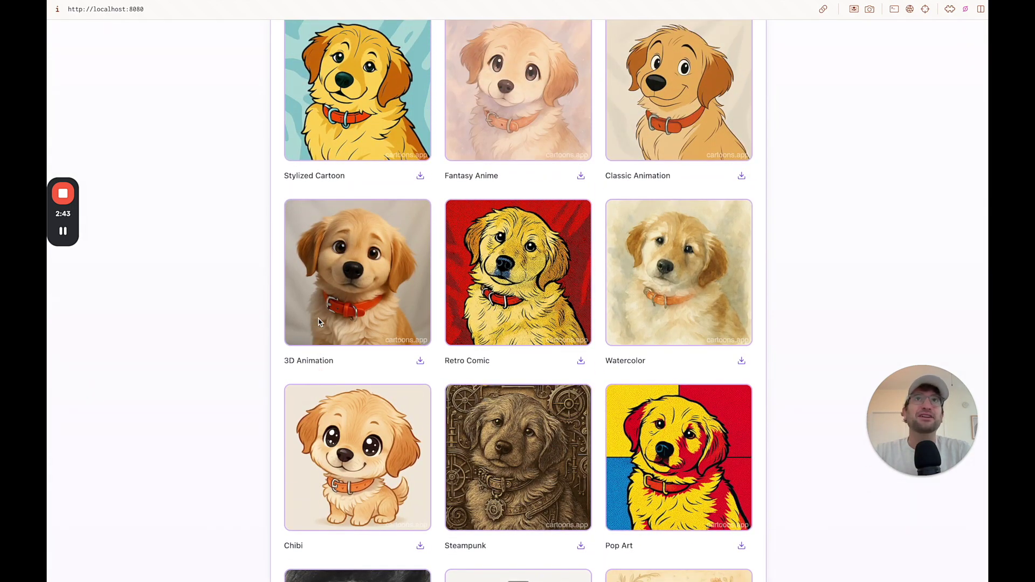
scroll(383, 342, up, 3)
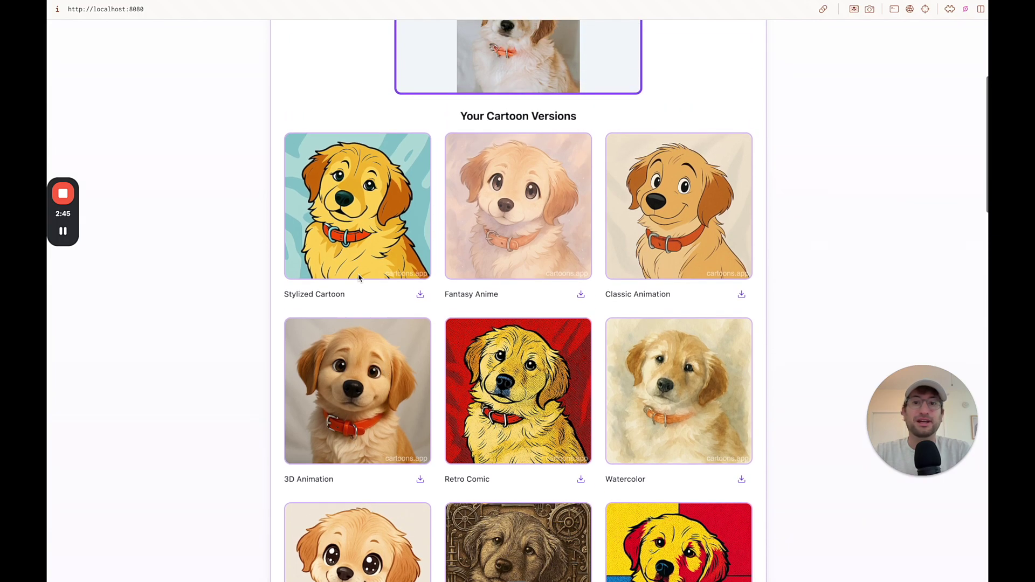
scroll(543, 407, down, 9)
scroll(544, 406, down, 2)
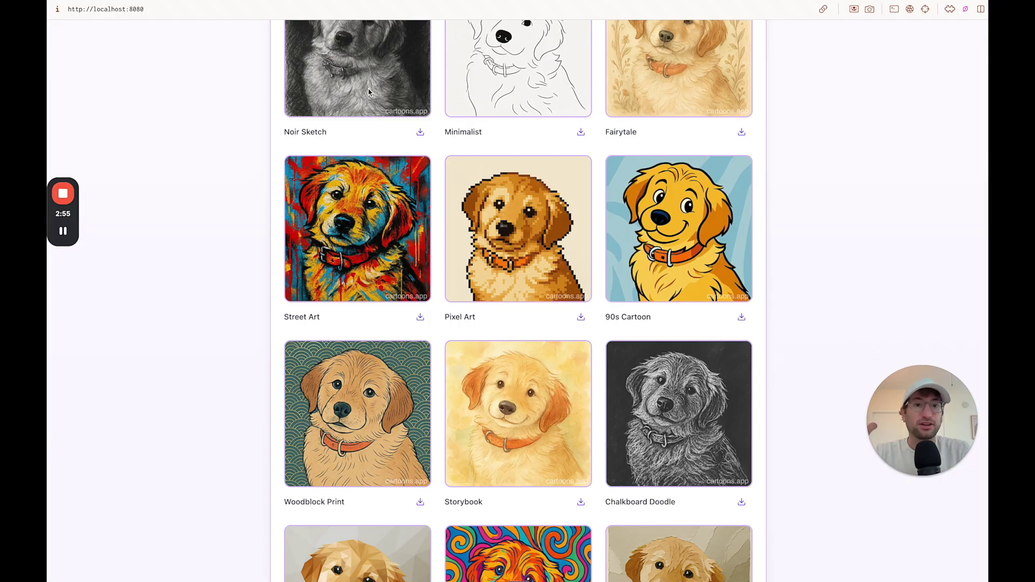
scroll(338, 109, up, 5)
scroll(356, 203, up, 5)
scroll(363, 258, up, 5)
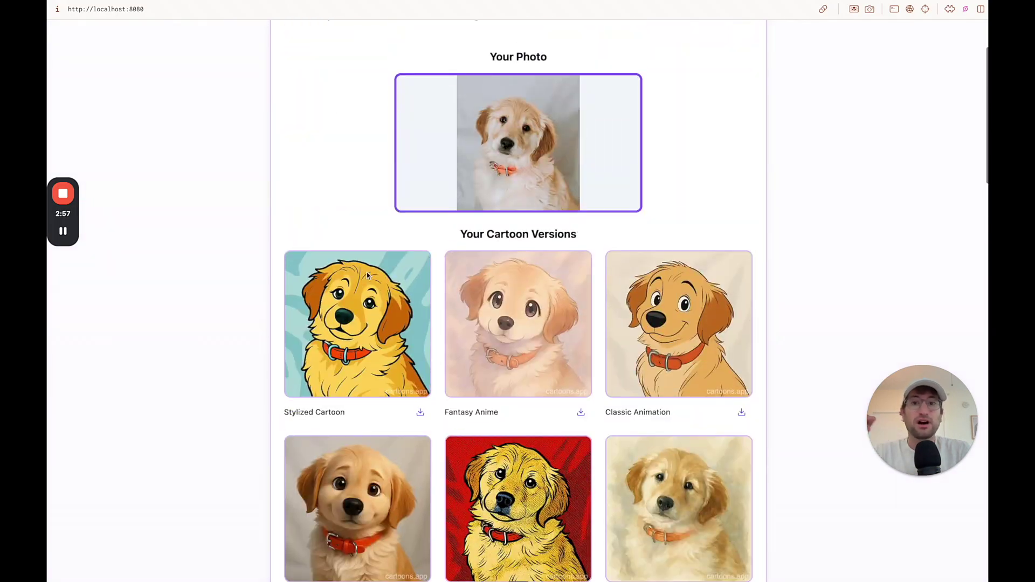
scroll(374, 285, down, 2)
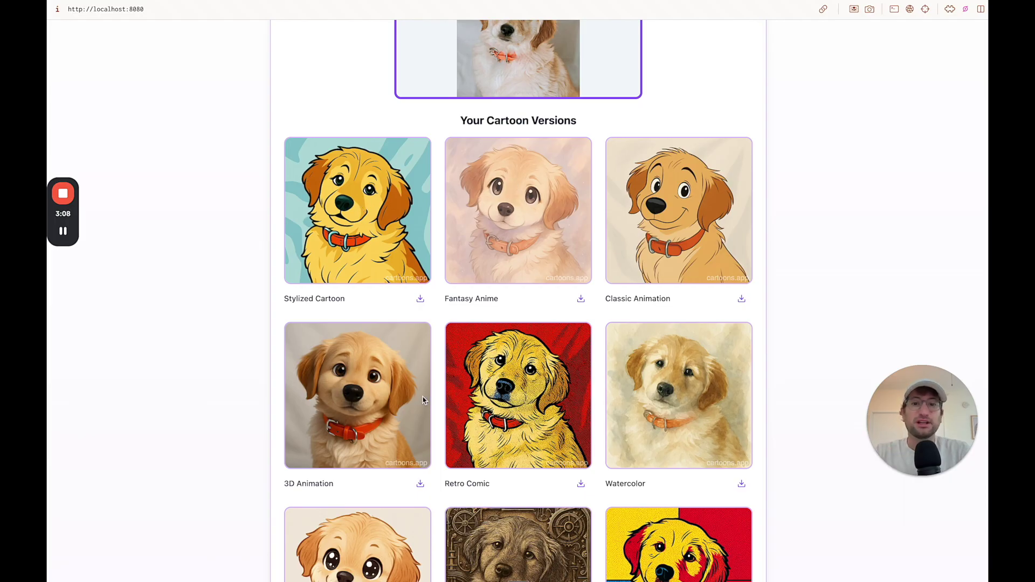
scroll(374, 402, down, 1)
scroll(374, 402, up, 2)
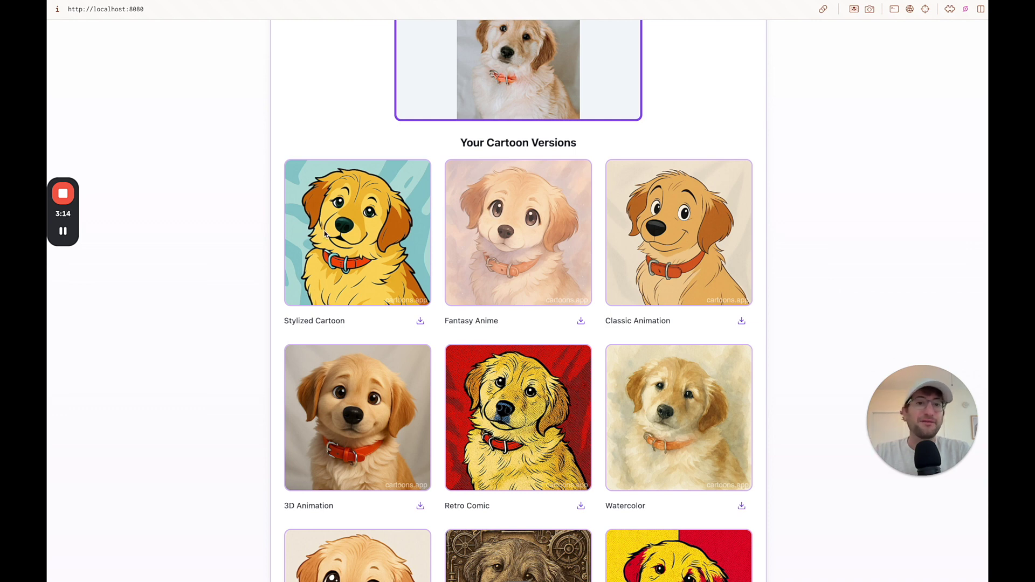
scroll(291, 231, up, 1)
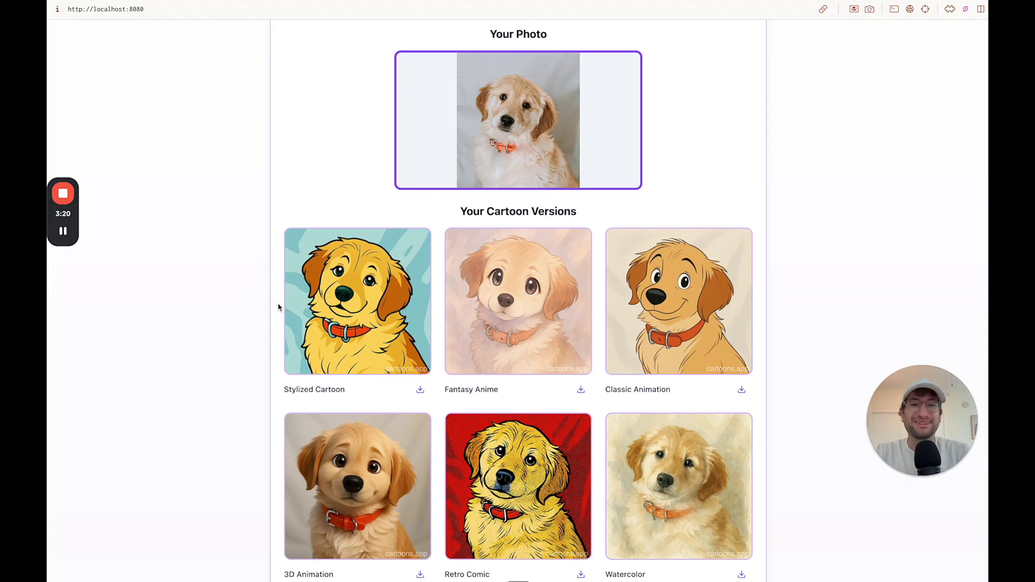
scroll(680, 309, down, 1)
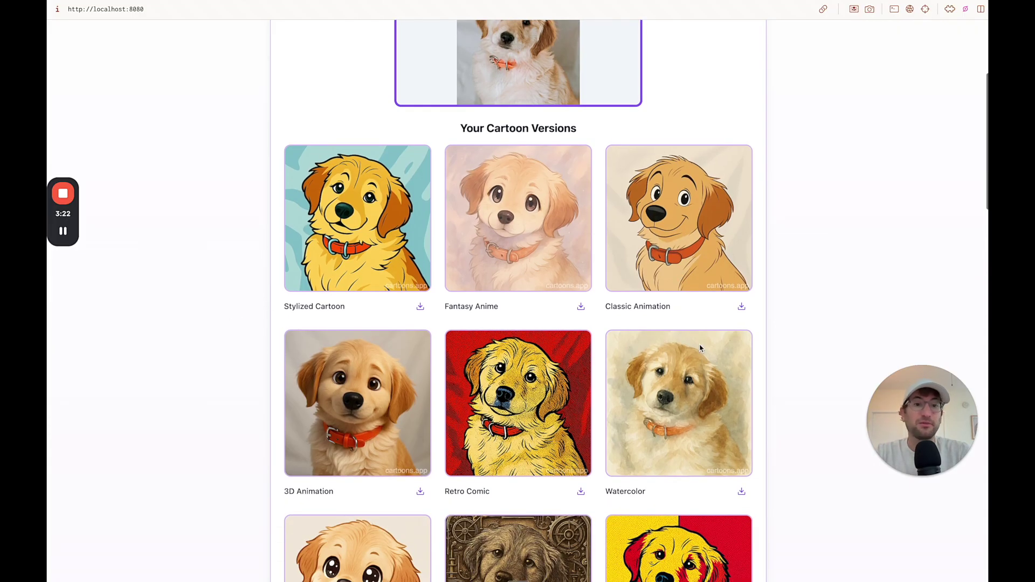
scroll(783, 311, down, 2)
scroll(719, 267, up, 2)
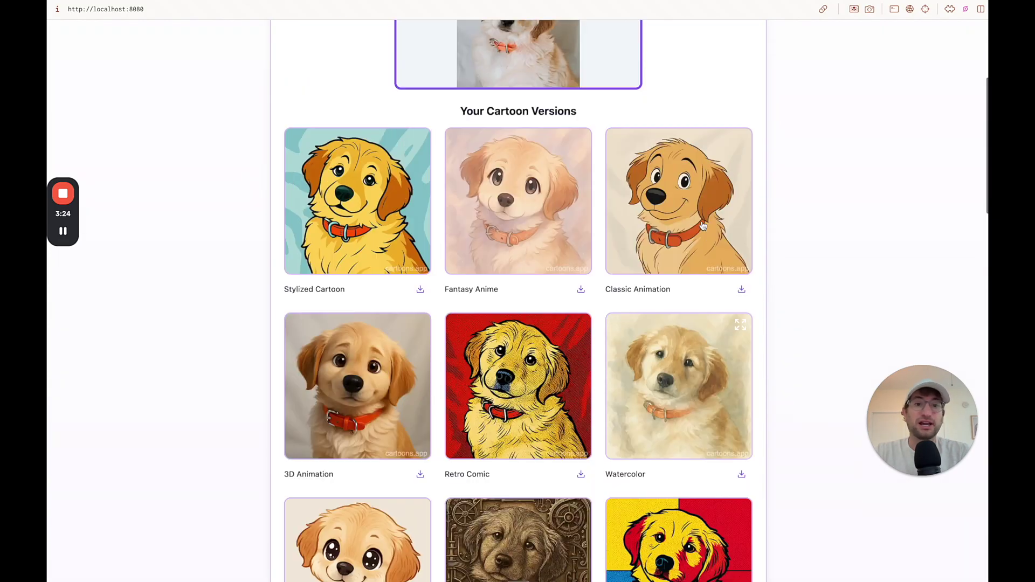
scroll(647, 243, up, 1)
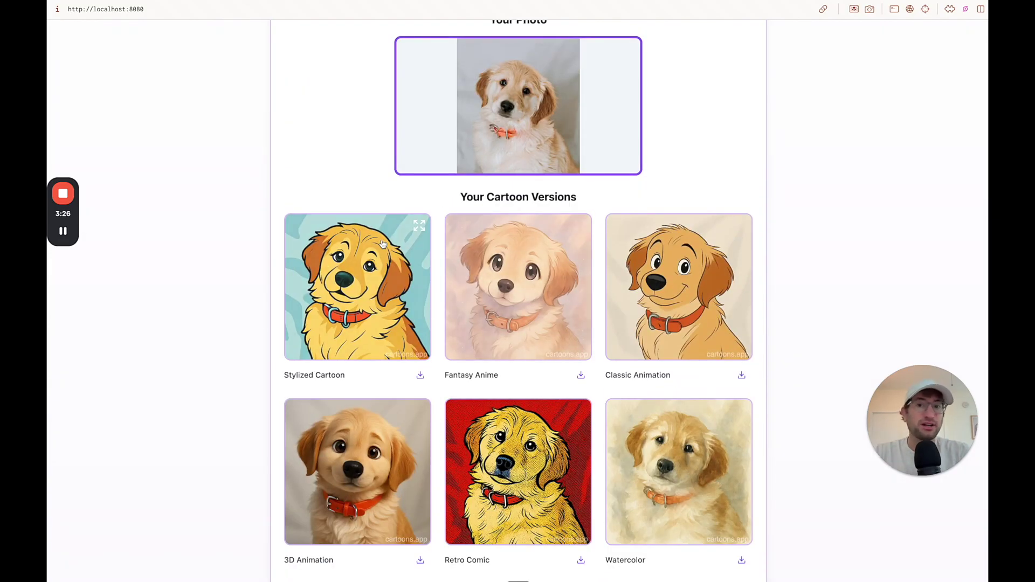
scroll(350, 214, up, 3)
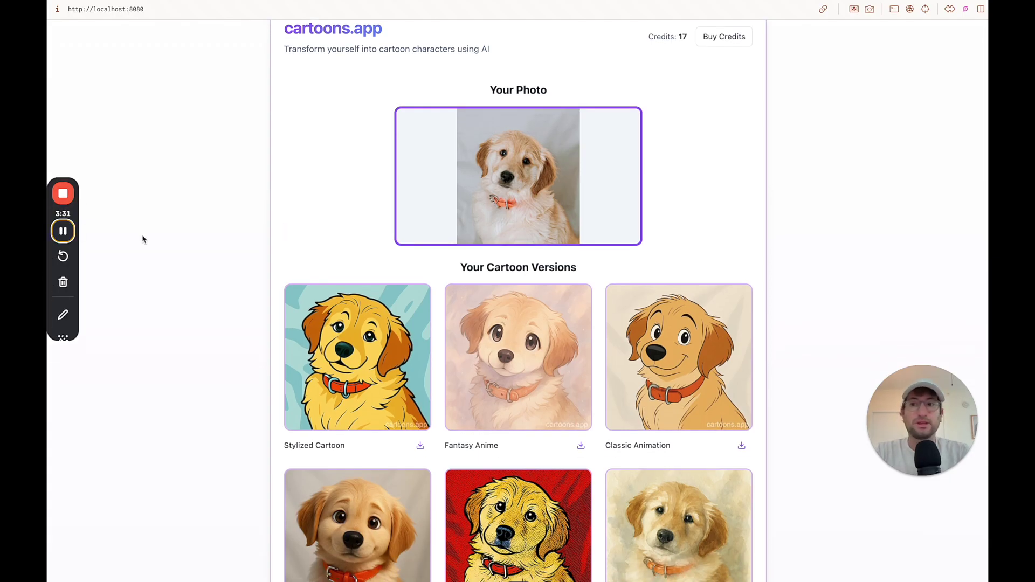
scroll(410, 280, down, 1)
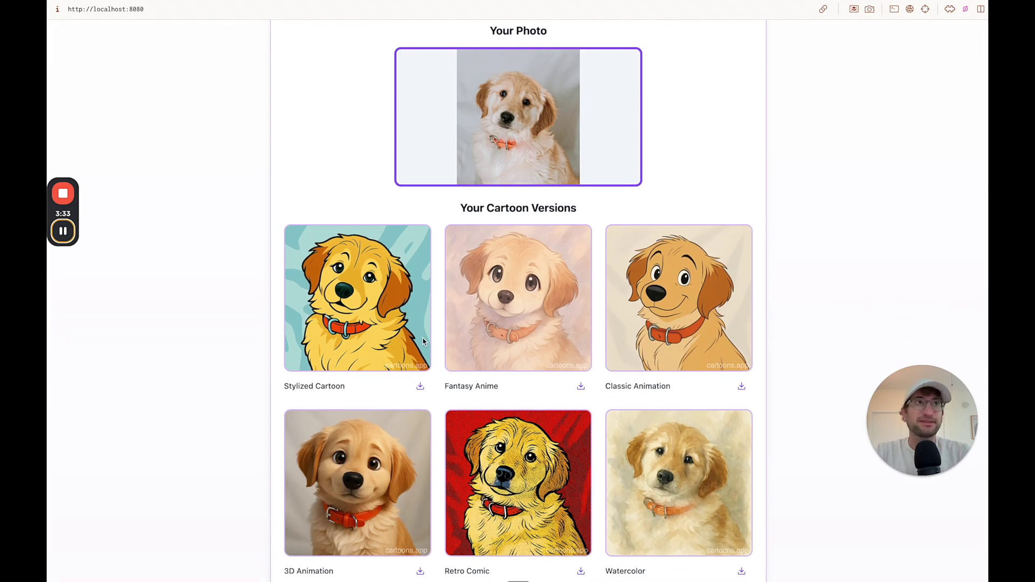
scroll(424, 343, down, 2)
scroll(423, 343, down, 1)
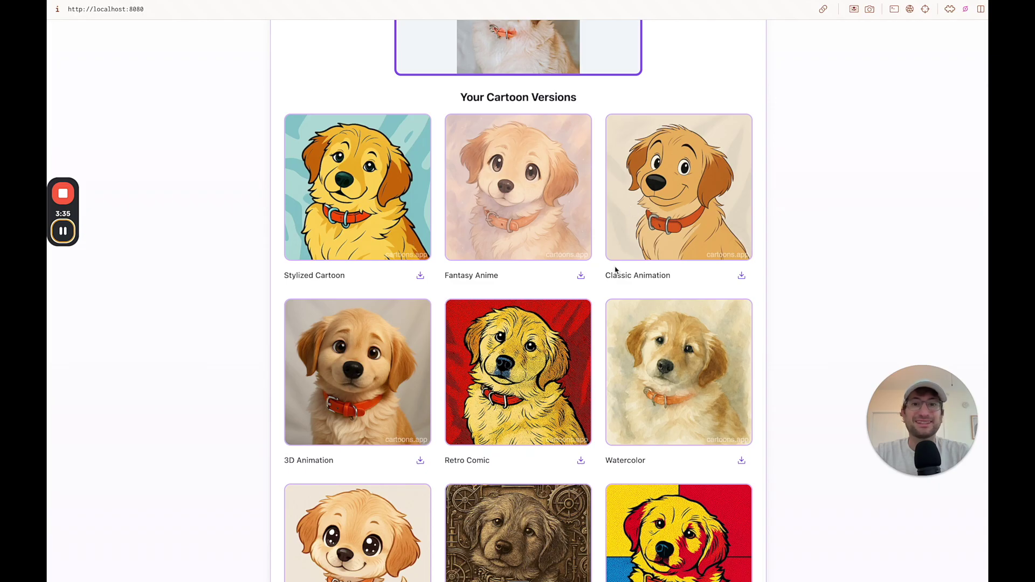
scroll(615, 270, up, 5)
scroll(363, 298, down, 3)
scroll(404, 292, down, 2)
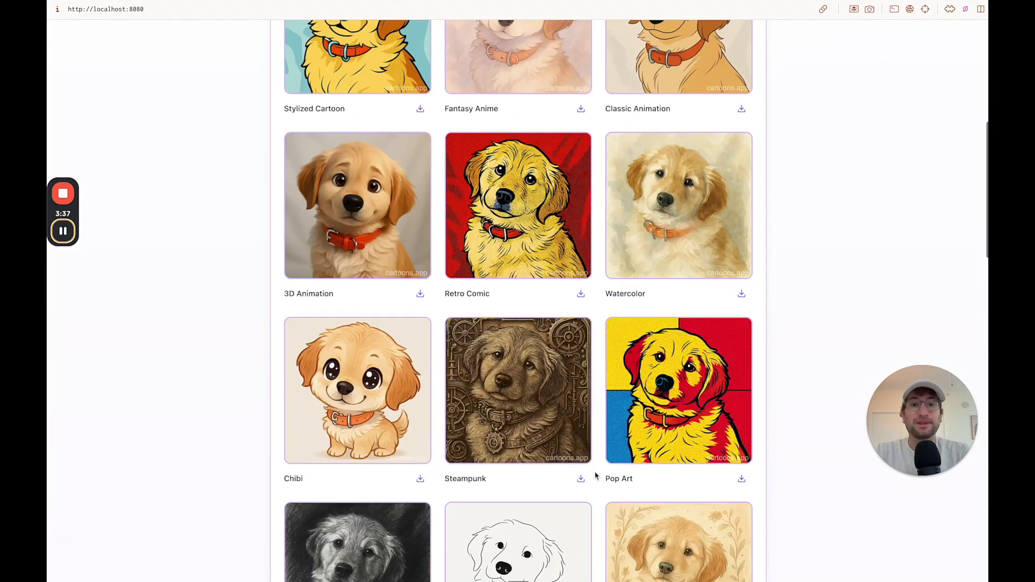
scroll(436, 288, down, 6)
scroll(462, 285, down, 1)
scroll(461, 281, up, 6)
scroll(462, 280, up, 2)
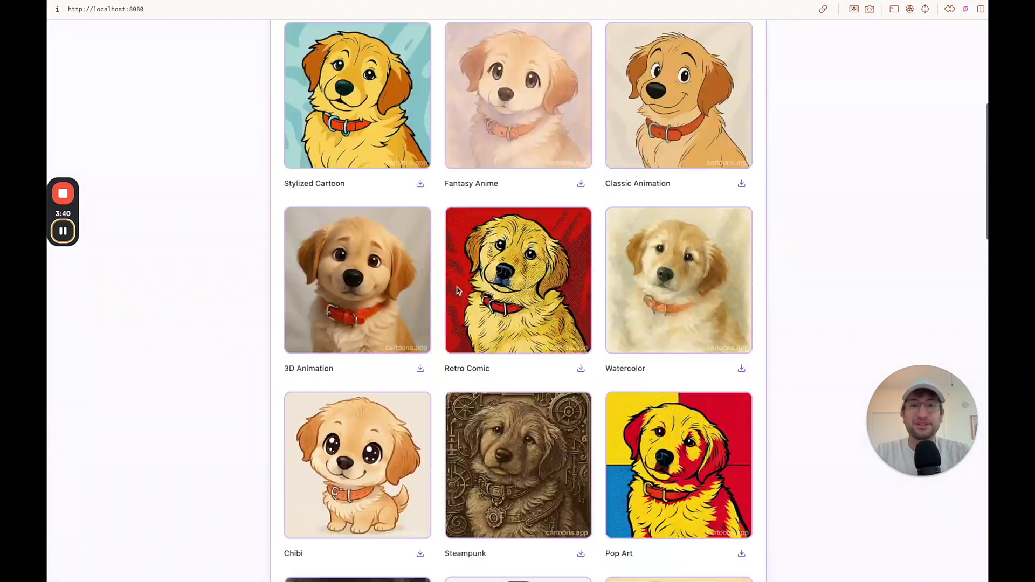
scroll(461, 281, up, 2)
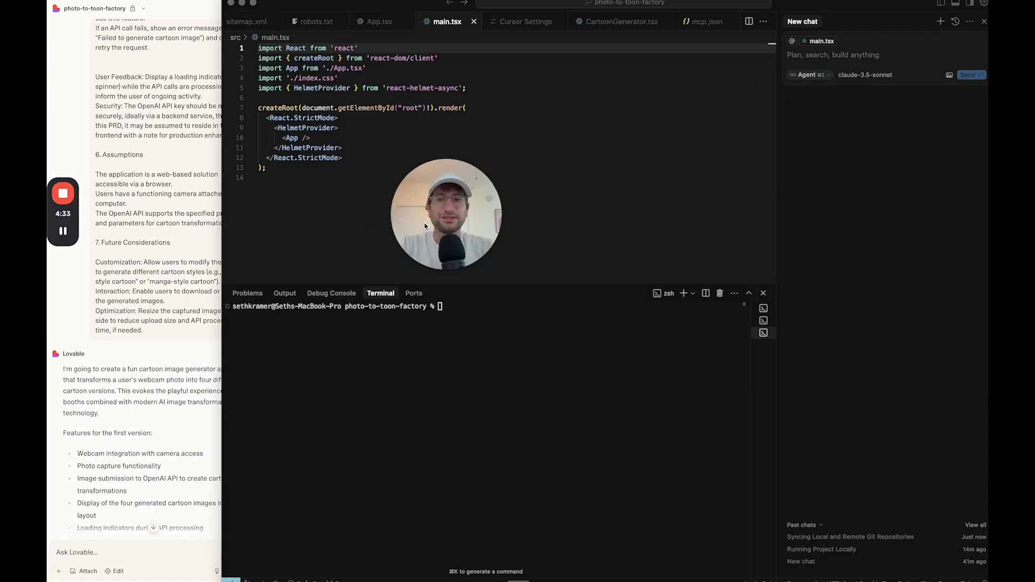
Browse Cursor's chat model list and dismiss it, keeping claude-3.5-sonnet selected.
click(865, 74)
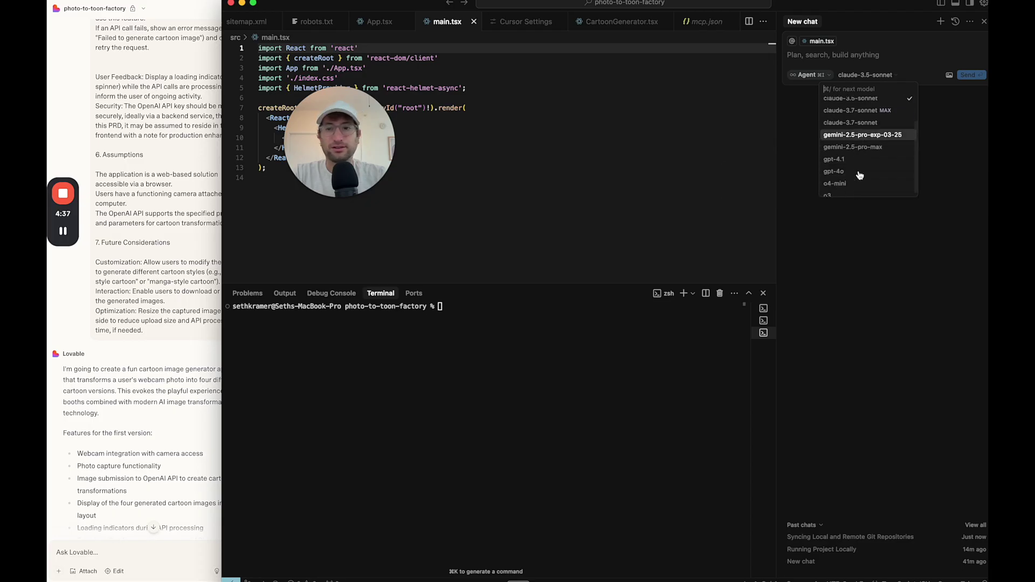
scroll(860, 175, down, 1)
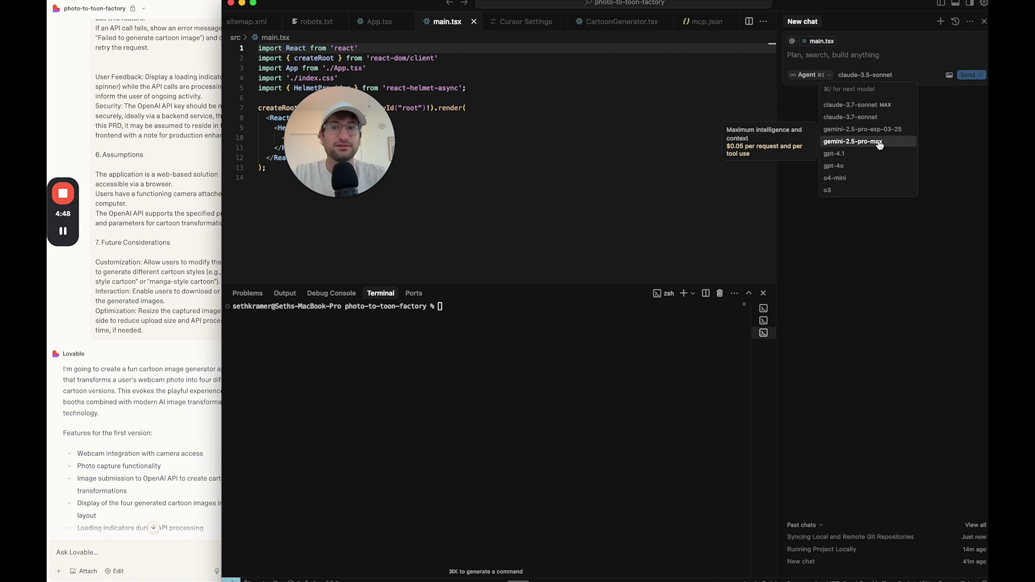
key(Escape)
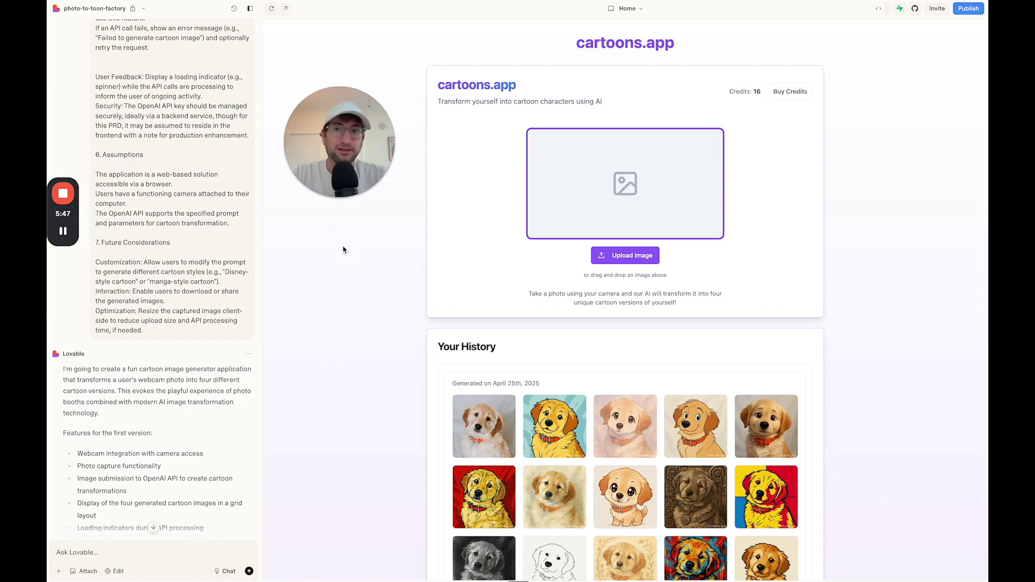
Show the full-page cartoons.app view and highlight its heading.
key(ctrl+Tab)
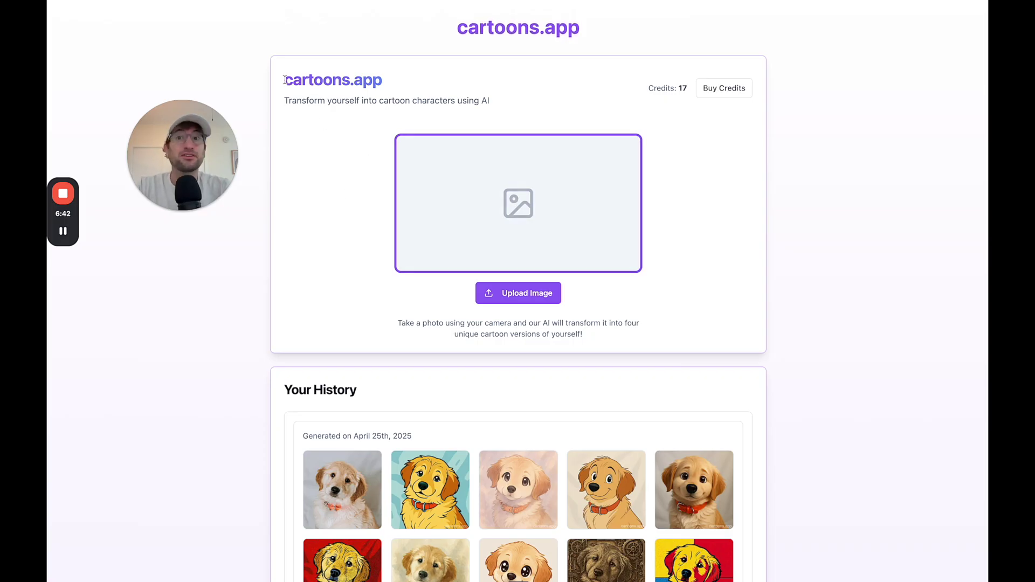
drag(285, 79, 397, 82)
click(396, 82)
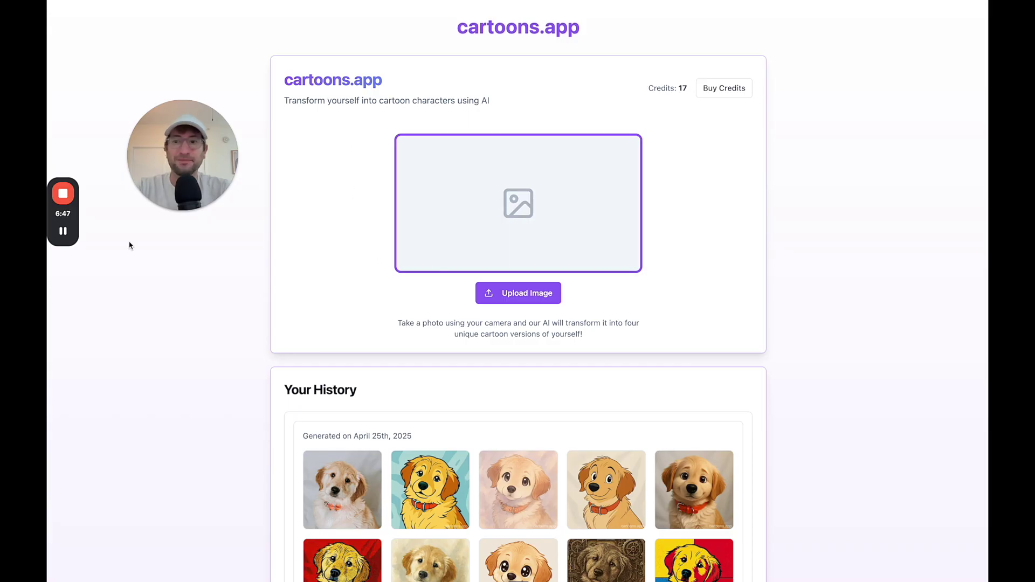
Highlight the $25/month Pro price on Lovable's pricing page, then show Cursor's pricing.
key(ctrl+Tab)
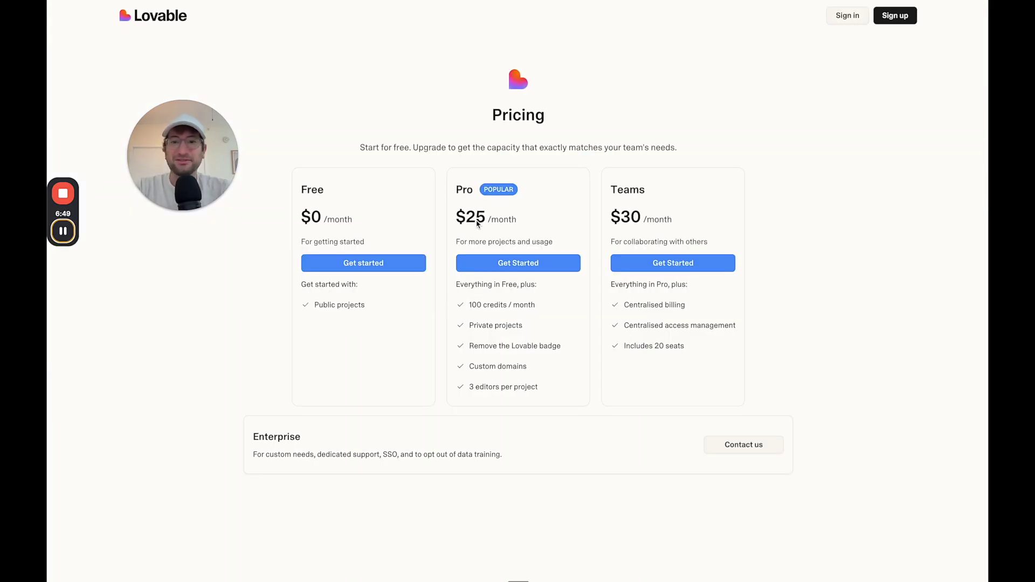
drag(460, 216, 522, 220)
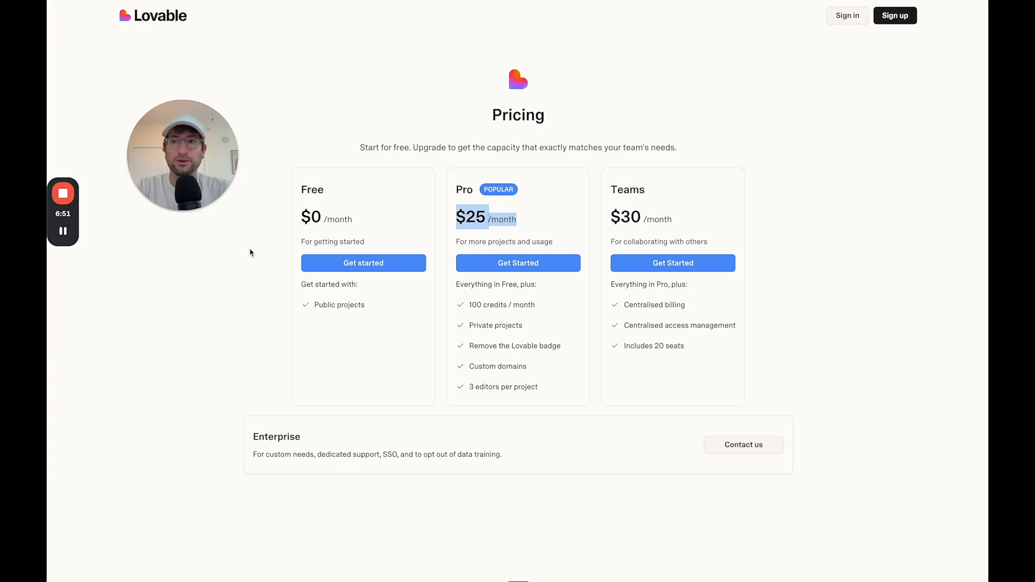
key(ctrl+Tab)
mouse_move(64, 231)
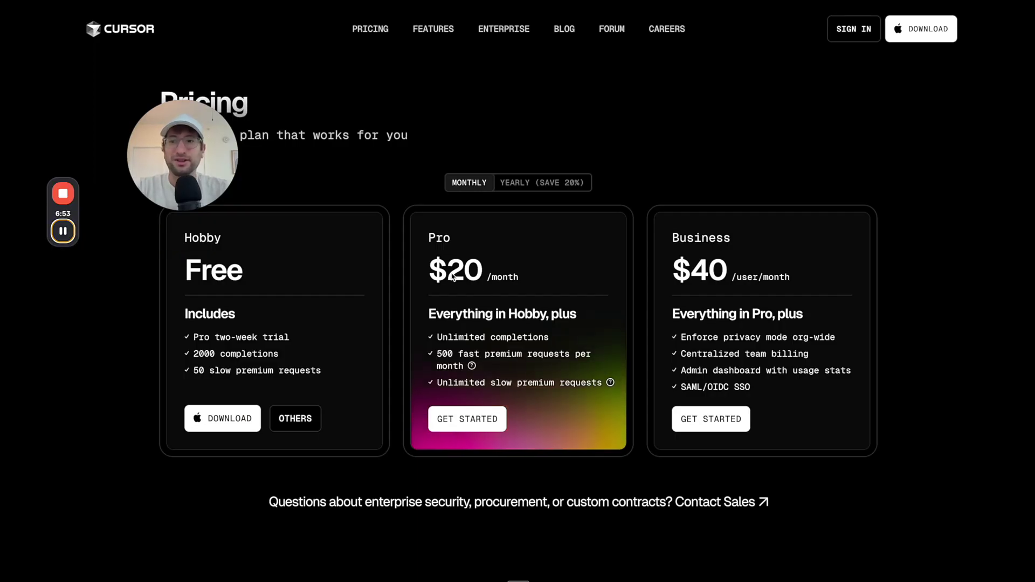
Move from the Cursor pricing tab to the Vercel pricing page.
key(ctrl+Tab)
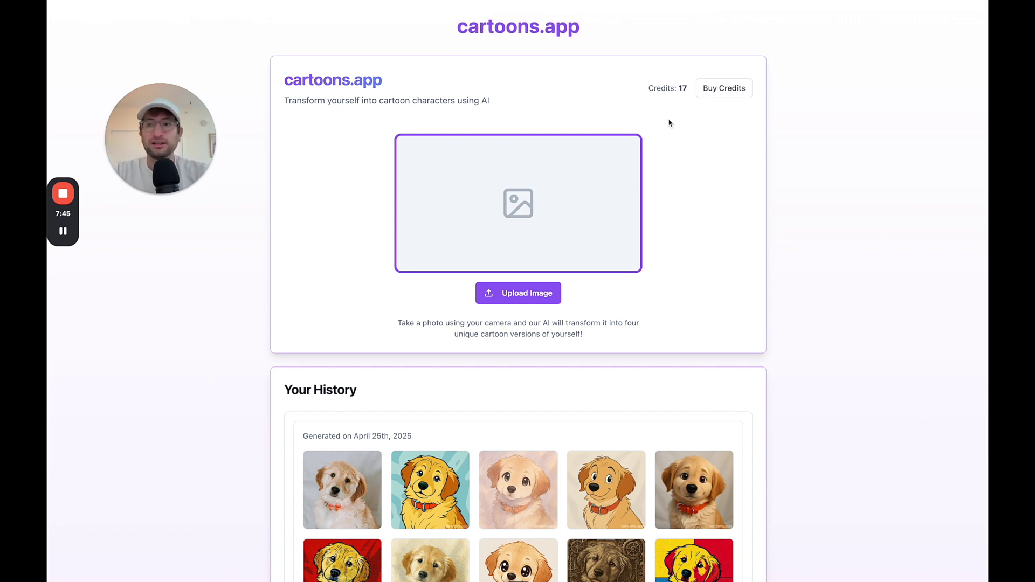
click(715, 90)
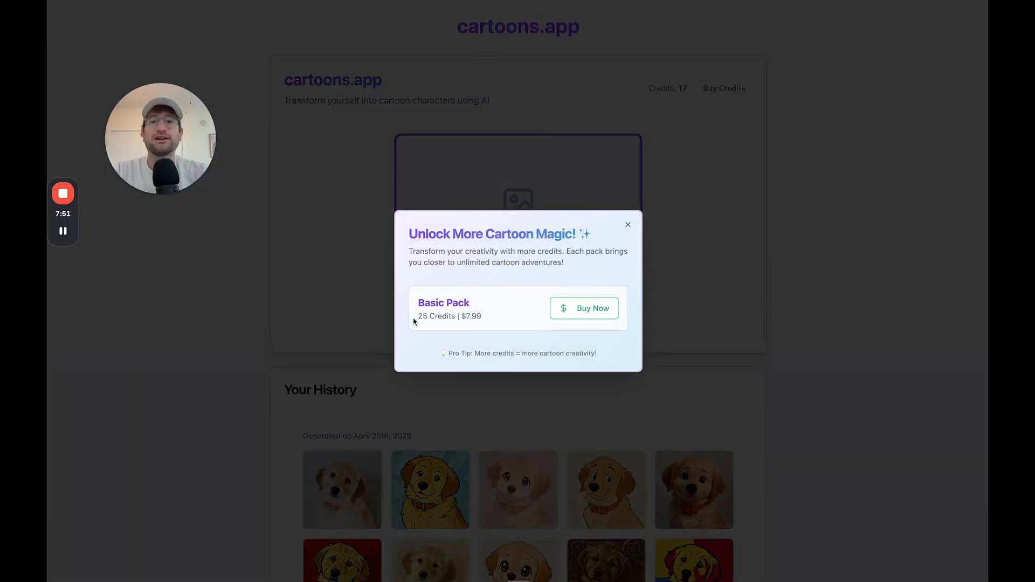
drag(414, 321, 485, 321)
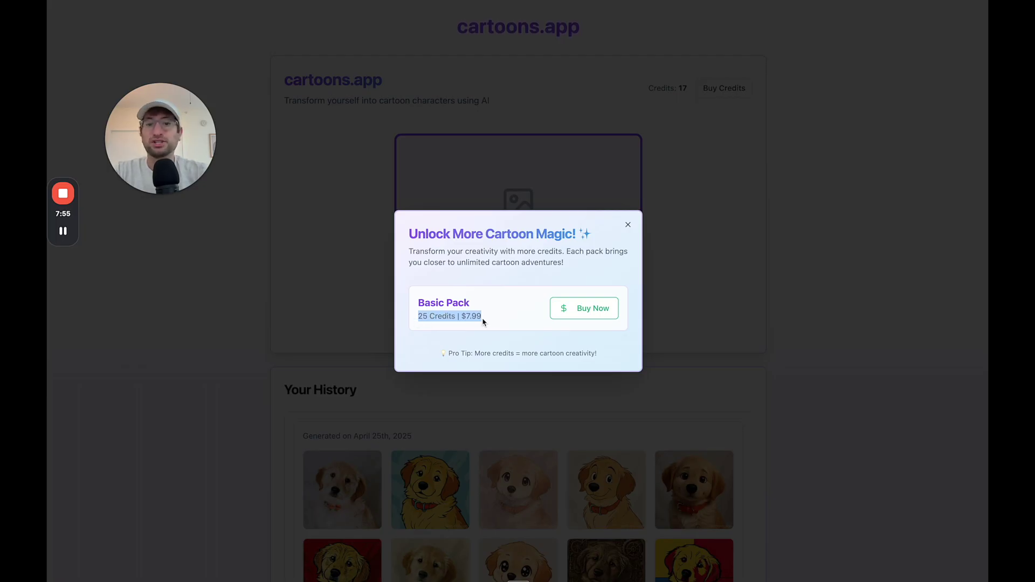
click(360, 287)
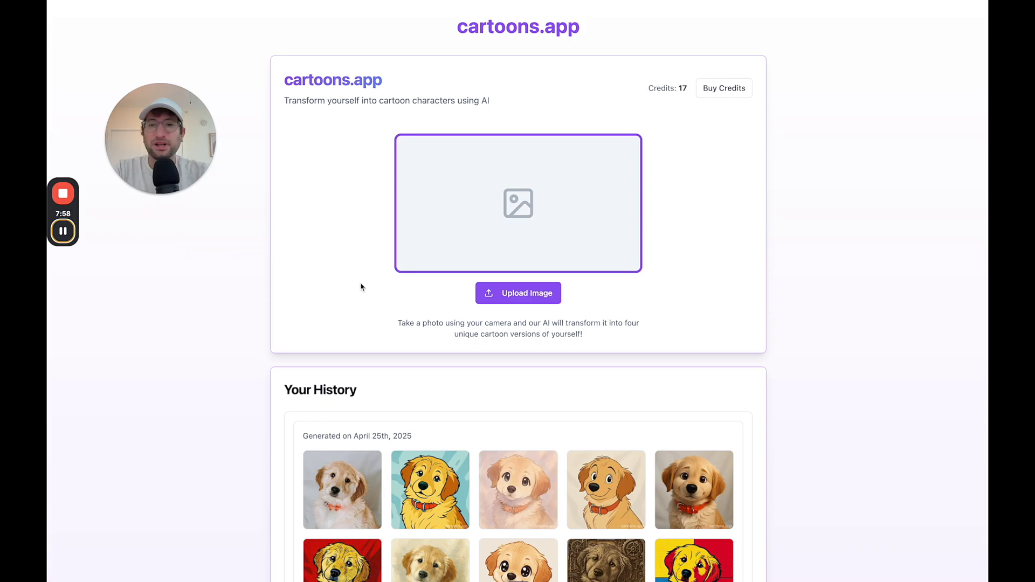
scroll(311, 381, down, 5)
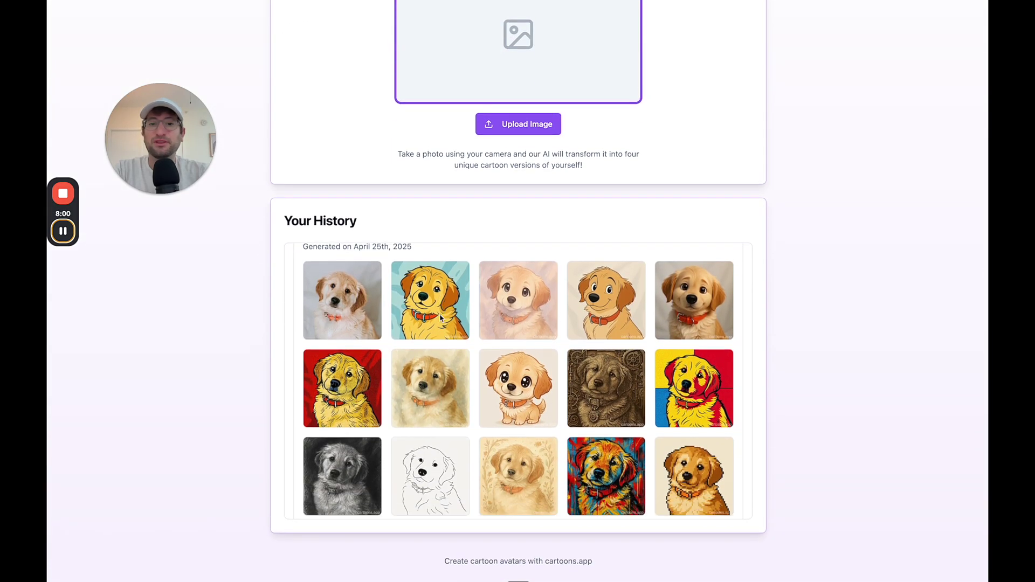
scroll(441, 319, down, 5)
scroll(394, 373, up, 8)
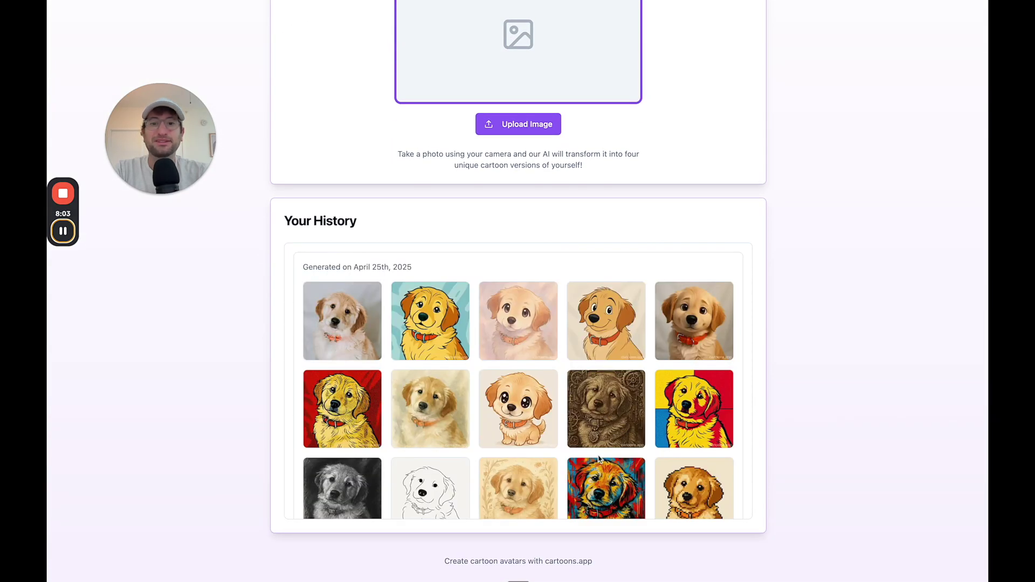
scroll(599, 459, down, 3)
scroll(599, 454, up, 3)
scroll(328, 199, up, 5)
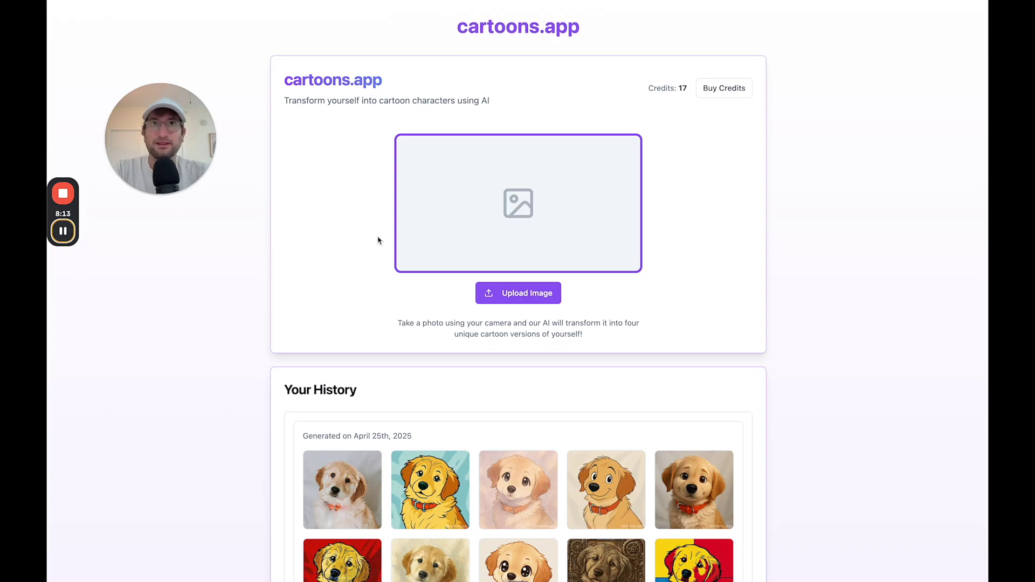
click(747, 96)
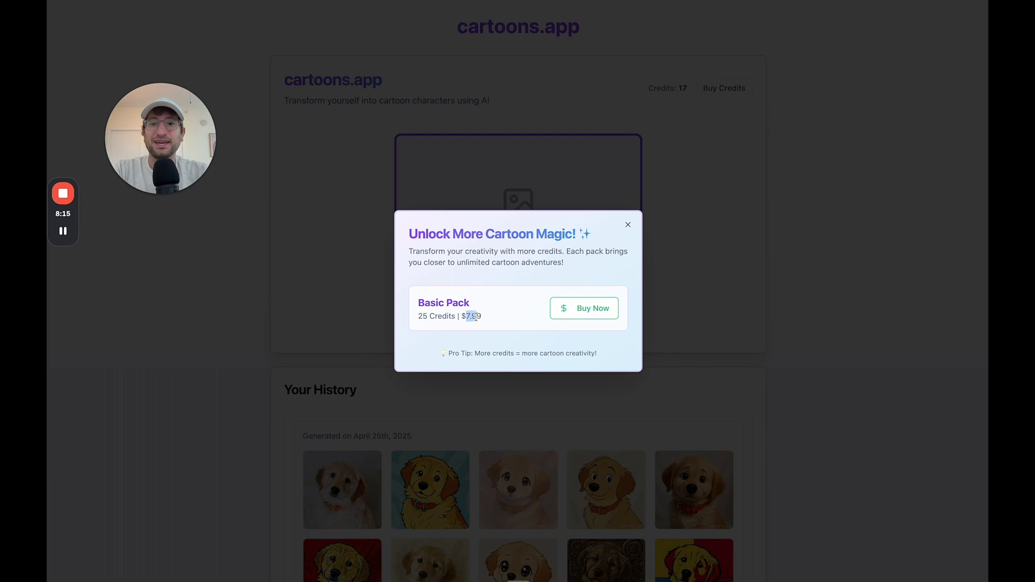
click(498, 321)
drag(418, 321, 483, 318)
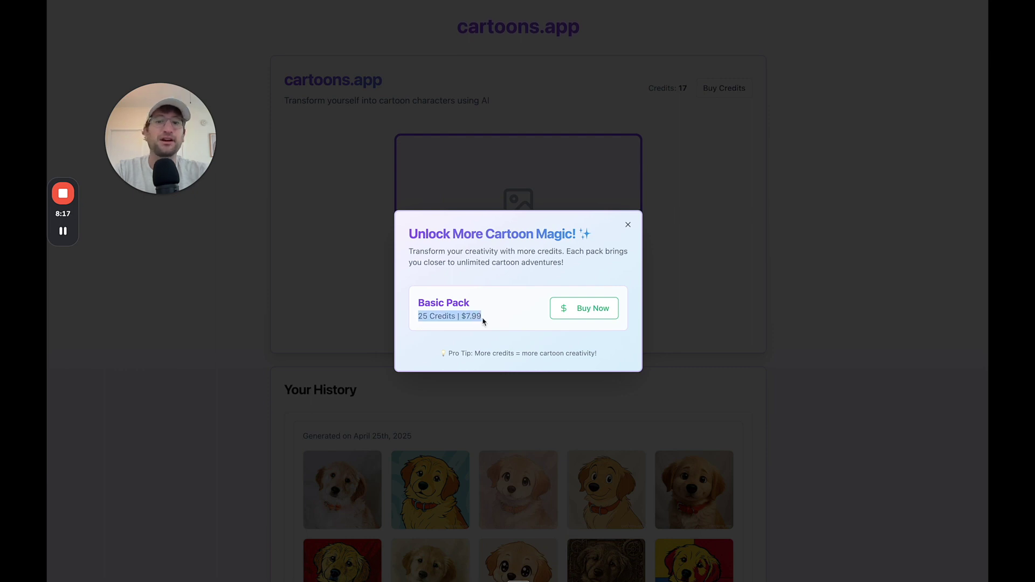
click(482, 317)
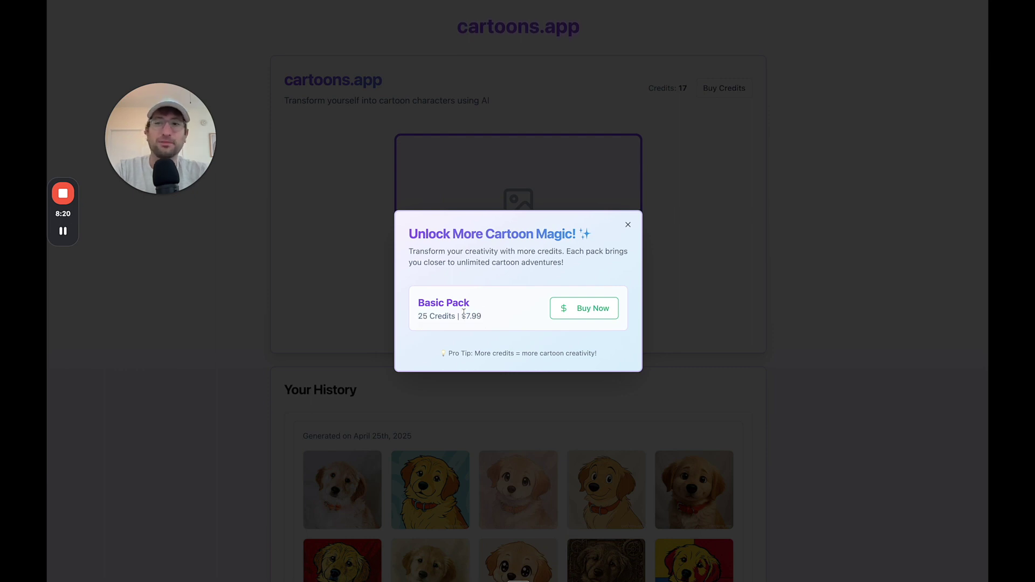
click(388, 241)
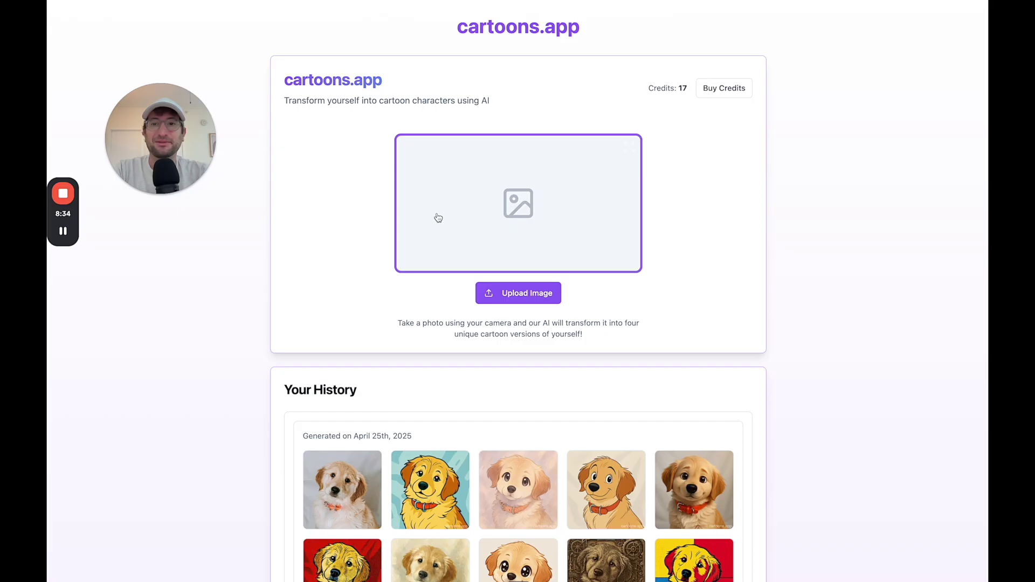
Upload the kitten photo and generate Stylized Cartoon, Fantasy Anime, Retro Comic and Watercolor versions.
click(405, 265)
key(Escape)
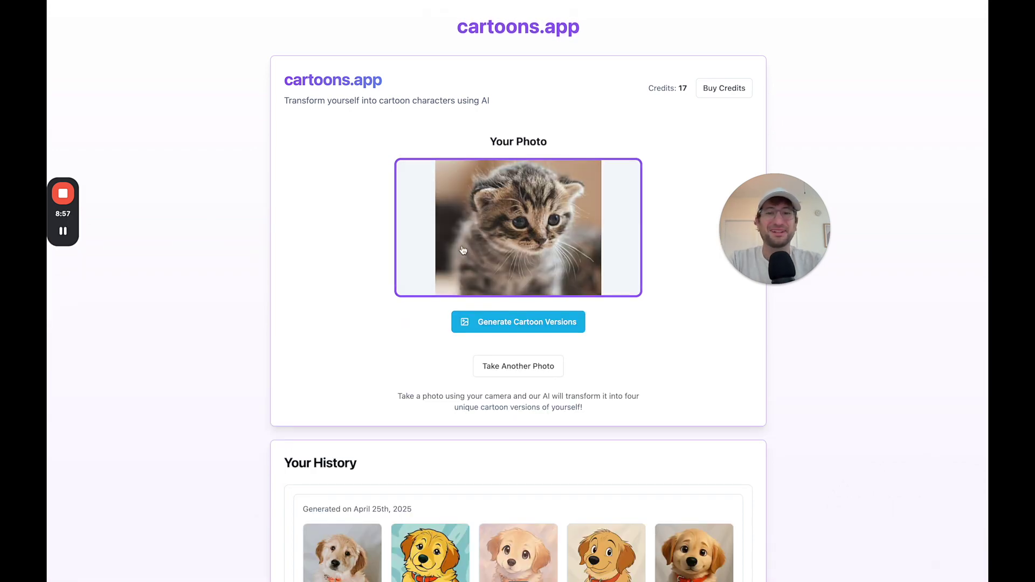
click(534, 326)
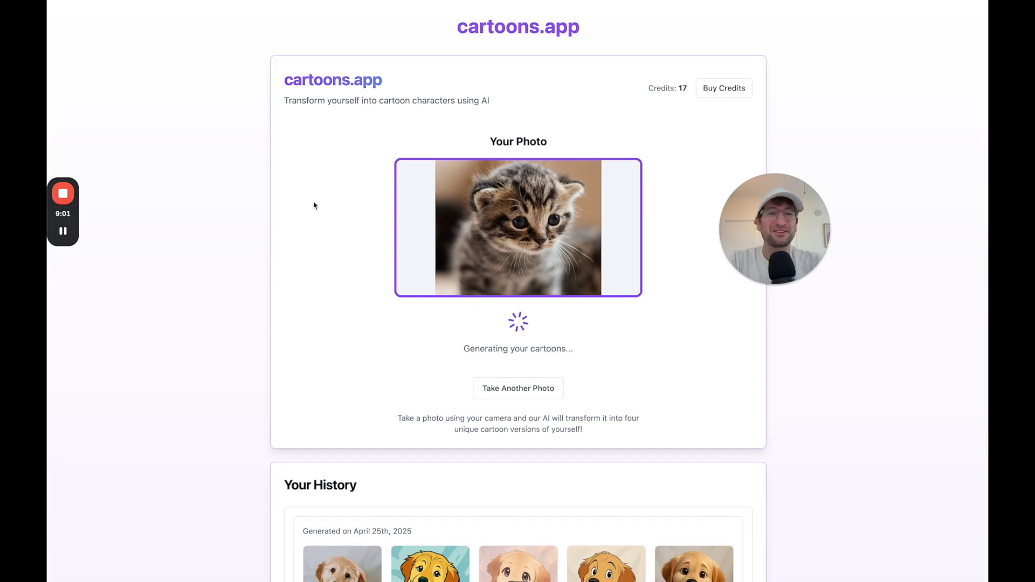
mouse_move(63, 230)
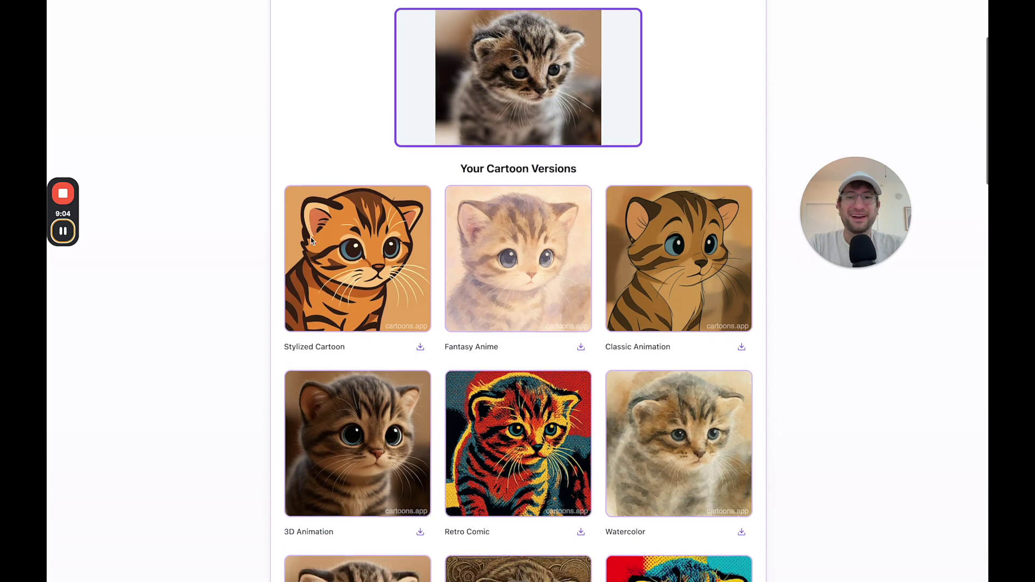
scroll(311, 242, down, 2)
scroll(312, 243, up, 2)
scroll(311, 247, down, 5)
scroll(311, 249, down, 2)
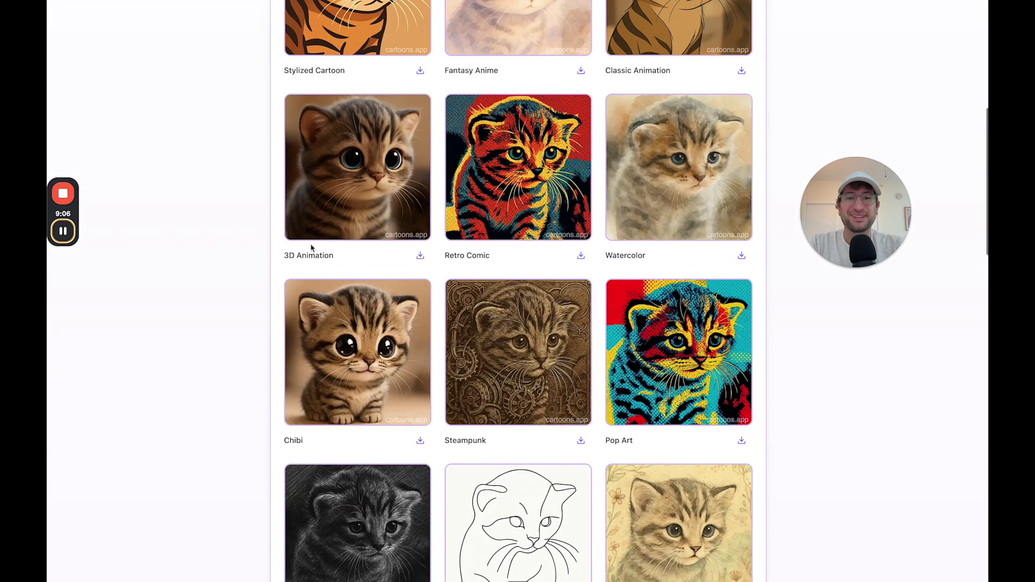
scroll(311, 248, down, 2)
scroll(311, 248, down, 3)
scroll(311, 249, down, 2)
scroll(310, 248, down, 5)
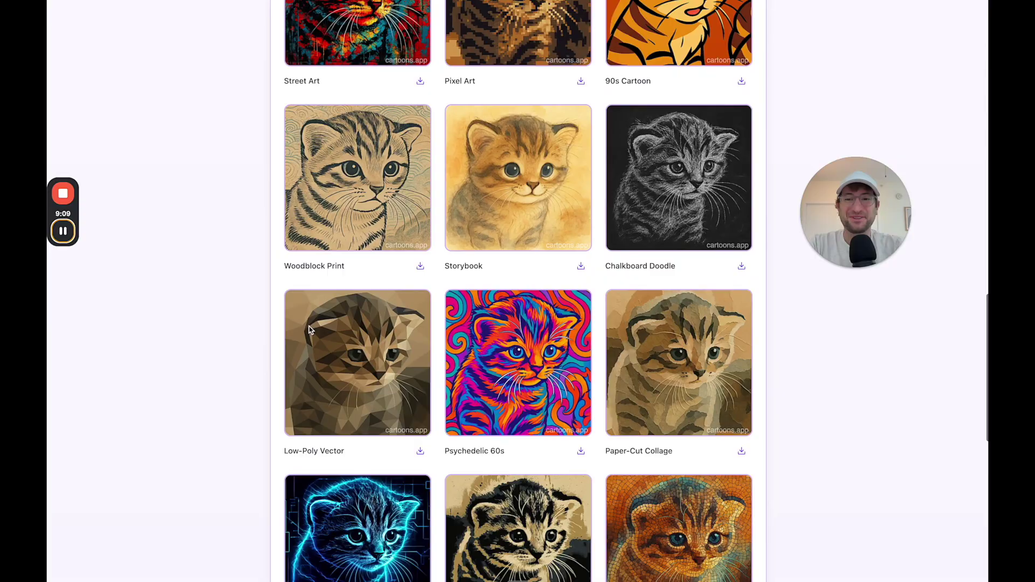
scroll(298, 307, down, 4)
scroll(289, 301, up, 4)
scroll(289, 301, up, 5)
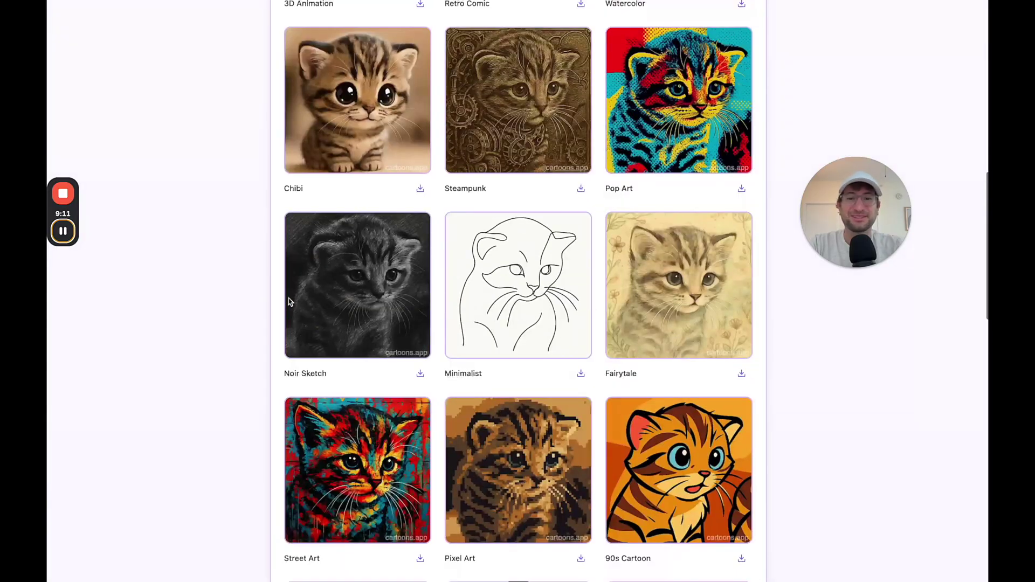
scroll(289, 301, up, 2)
scroll(289, 301, up, 5)
scroll(289, 302, up, 1)
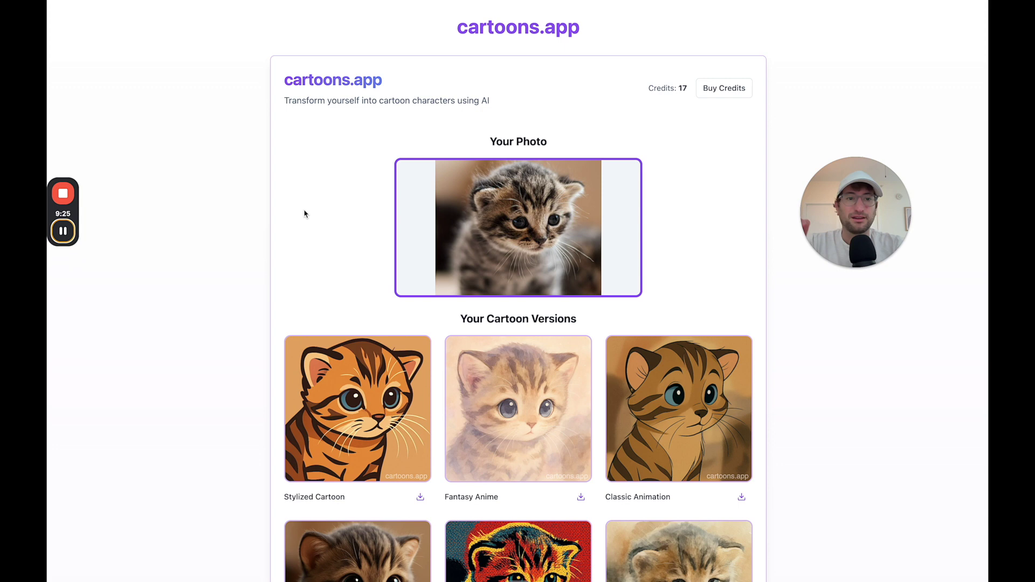
scroll(331, 195, down, 1)
scroll(331, 196, down, 1)
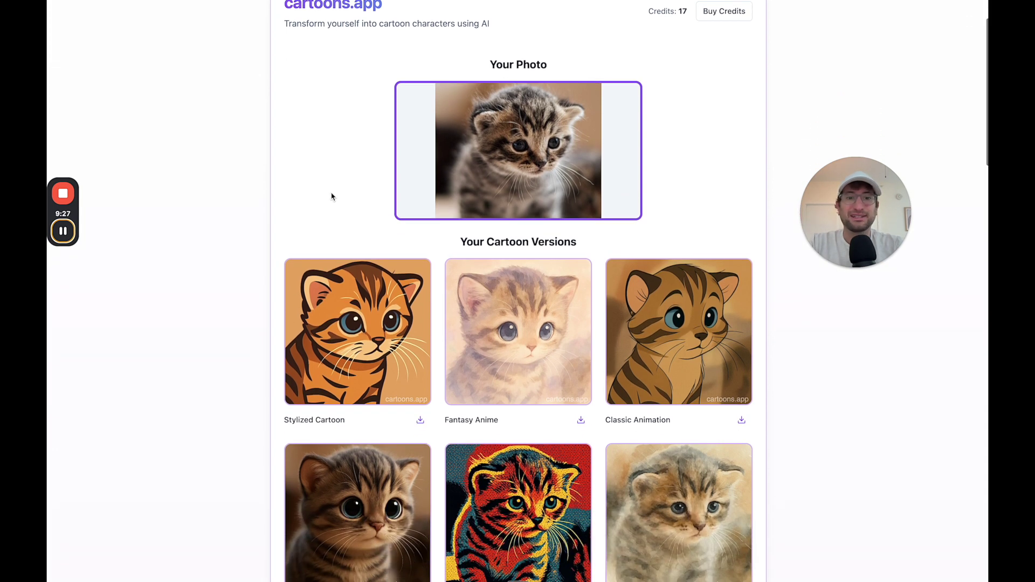
scroll(335, 231, down, 1)
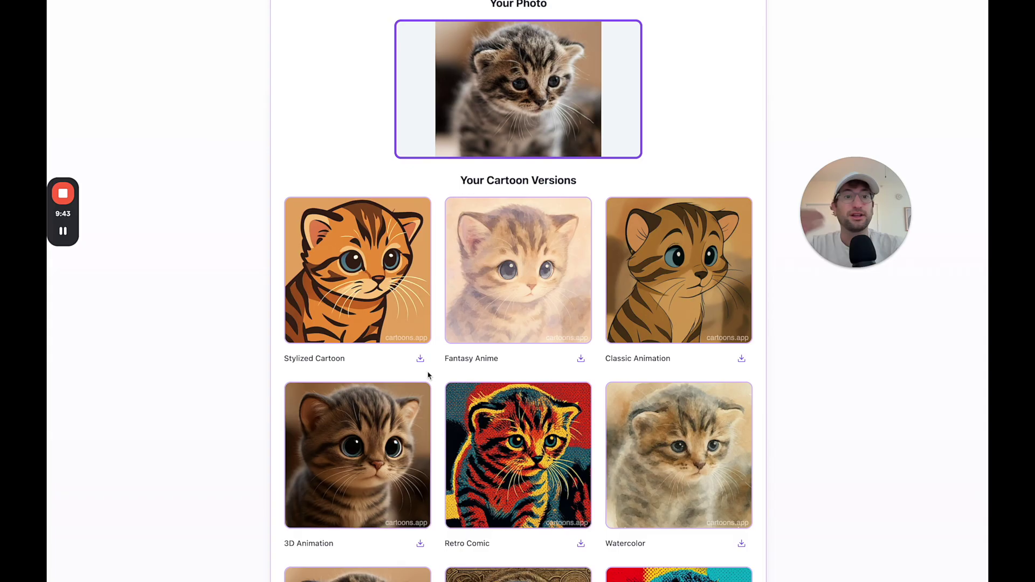
mouse_move(357, 511)
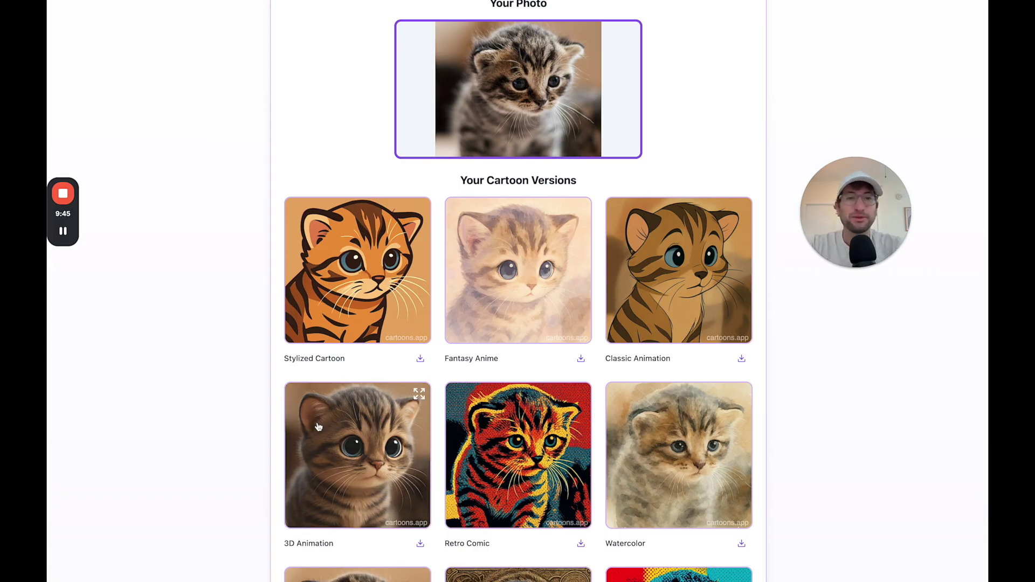
scroll(372, 168, up, 3)
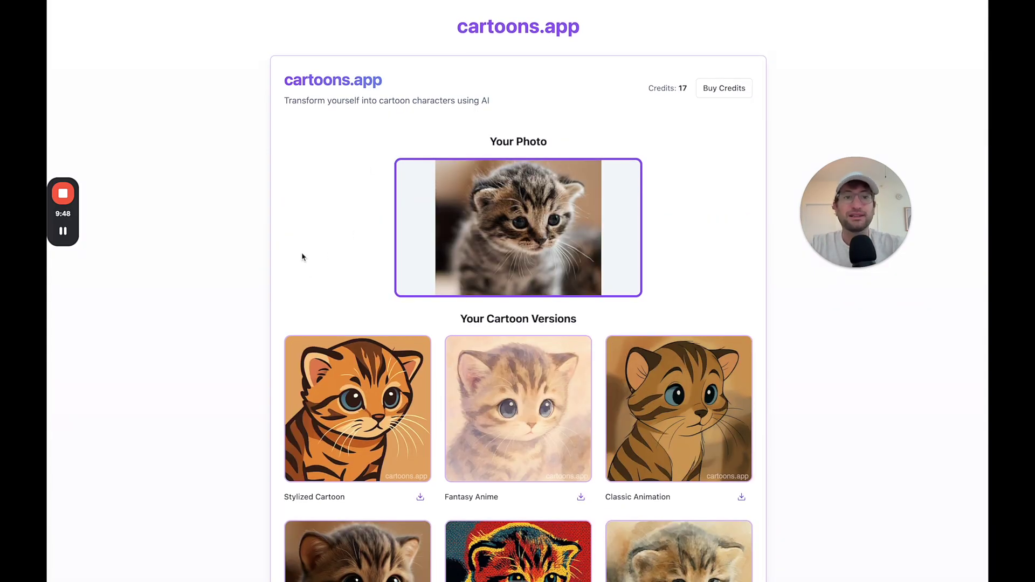
scroll(301, 259, down, 2)
scroll(292, 267, down, 2)
scroll(267, 283, down, 3)
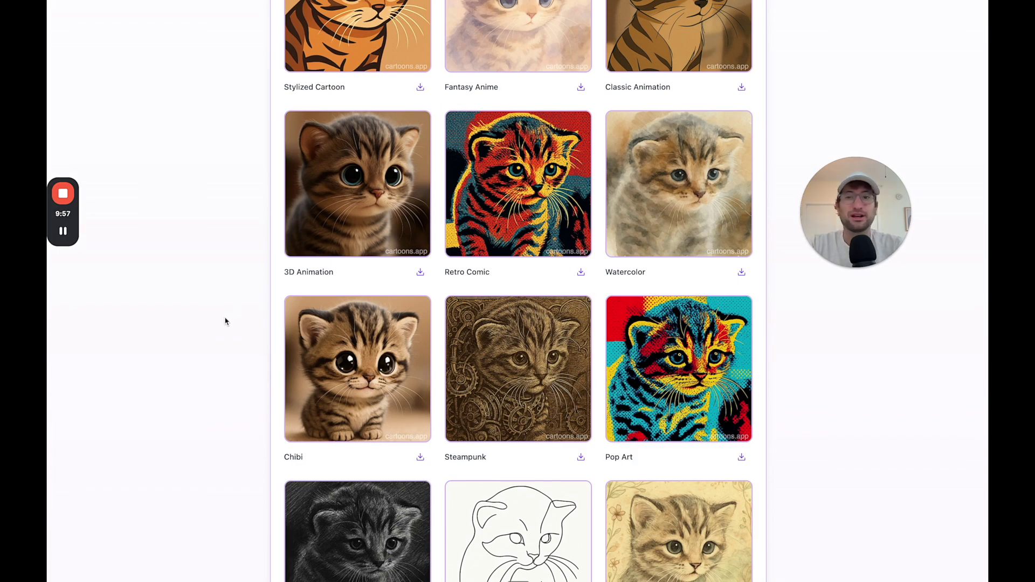
scroll(226, 268, up, 5)
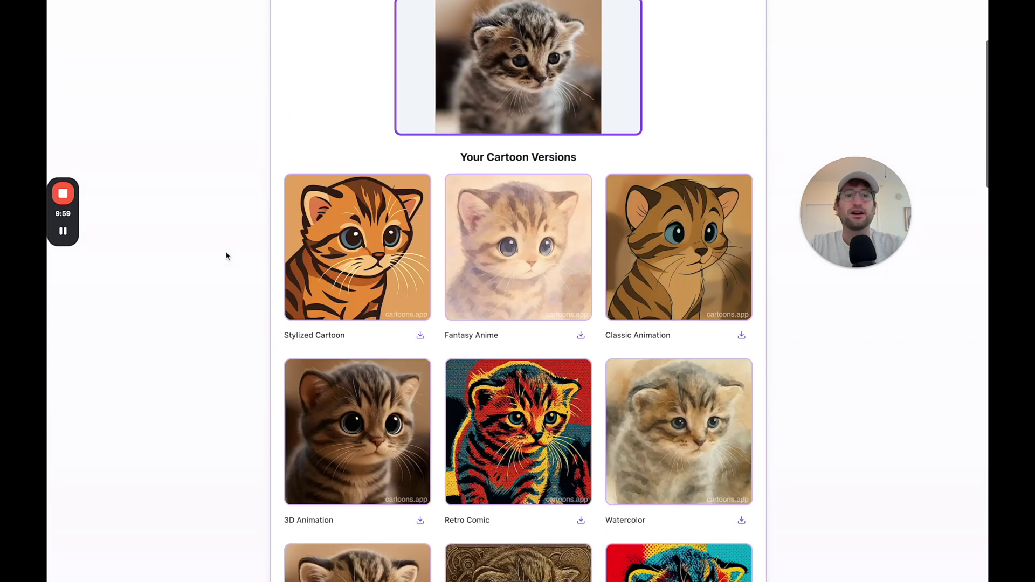
scroll(368, 139, up, 2)
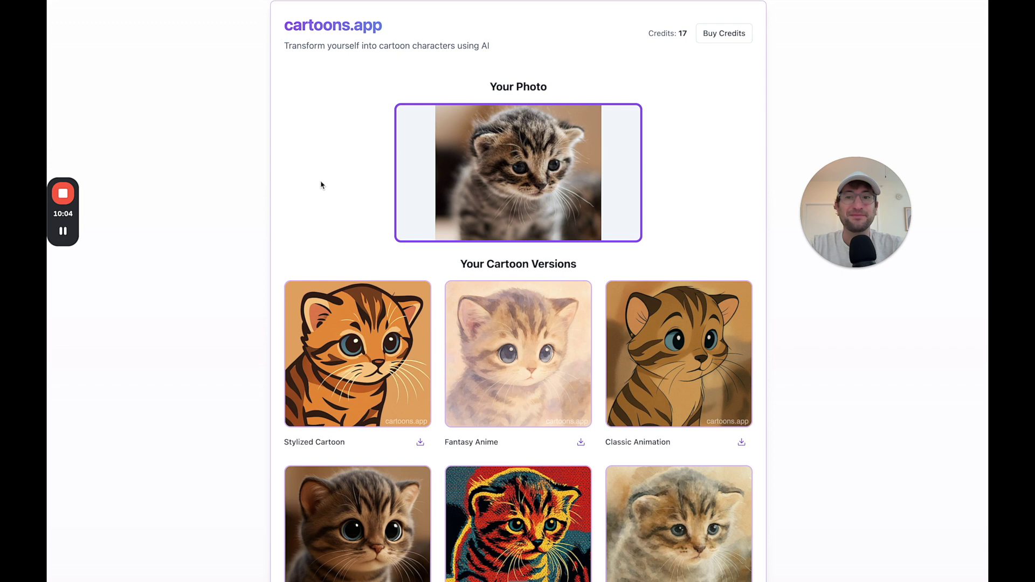
scroll(330, 179, up, 2)
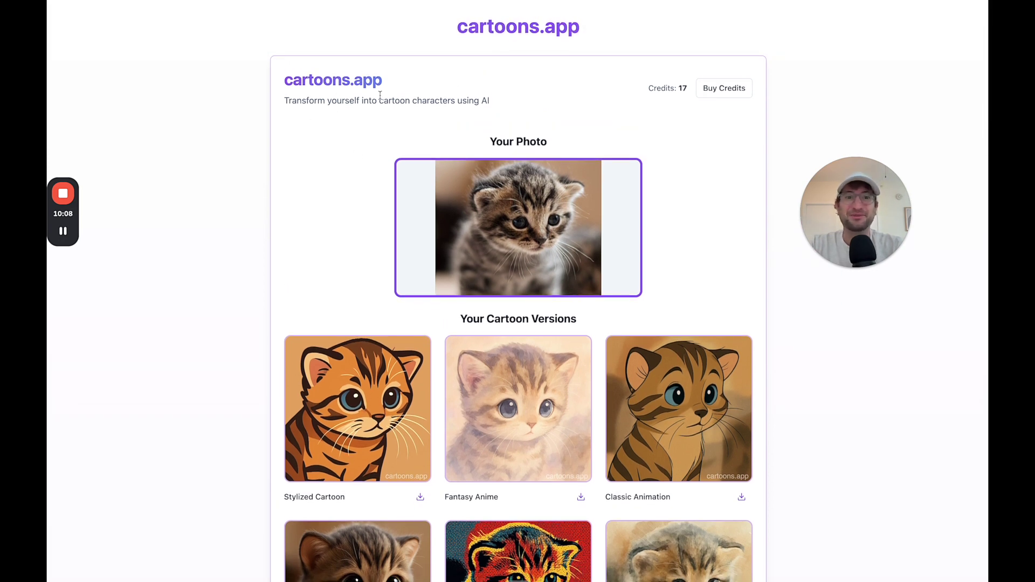
scroll(283, 291, down, 2)
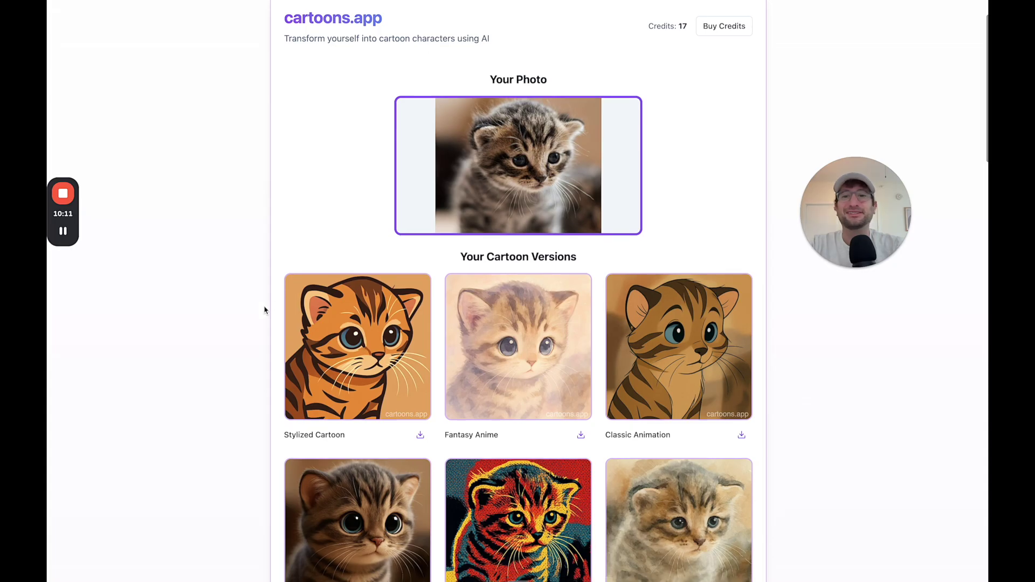
scroll(230, 332, up, 2)
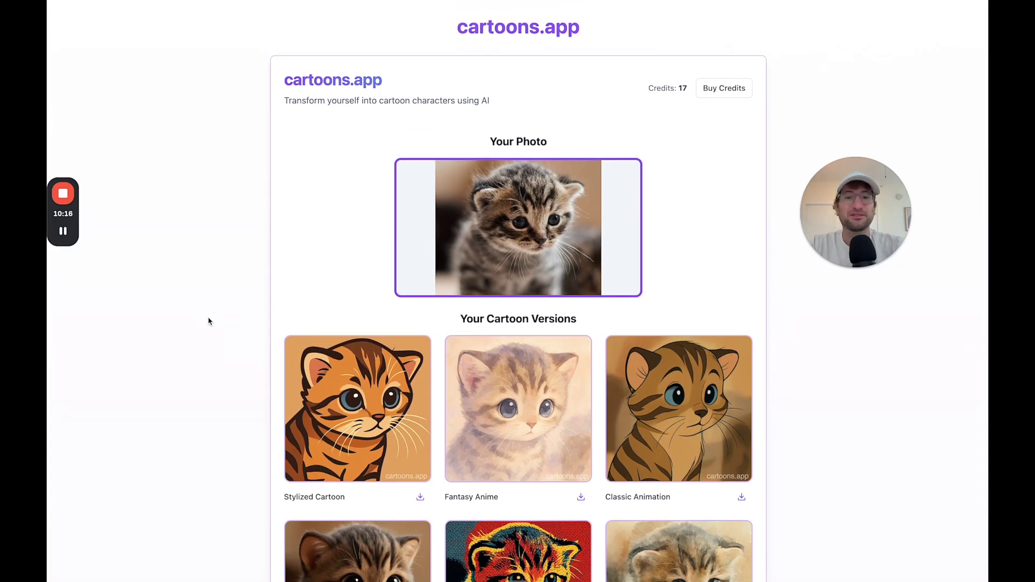
scroll(208, 322, down, 10)
scroll(209, 267, up, 10)
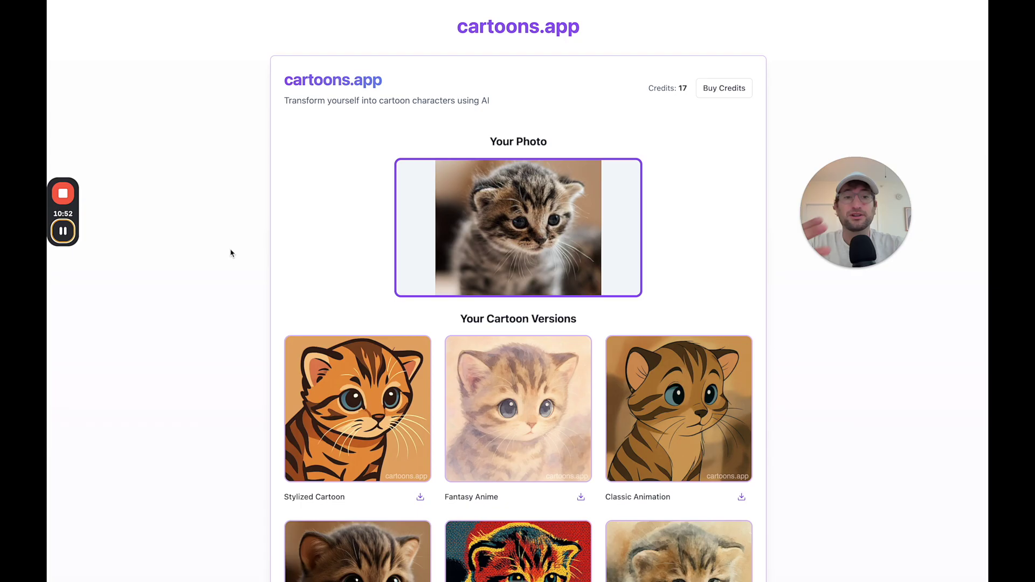
scroll(260, 298, down, 2)
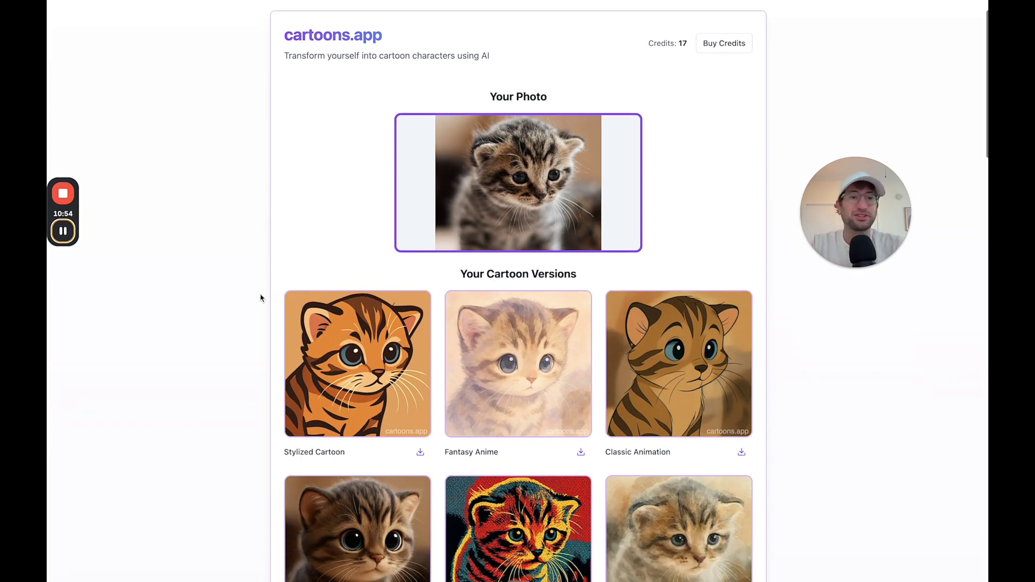
scroll(260, 298, down, 2)
scroll(259, 298, up, 1)
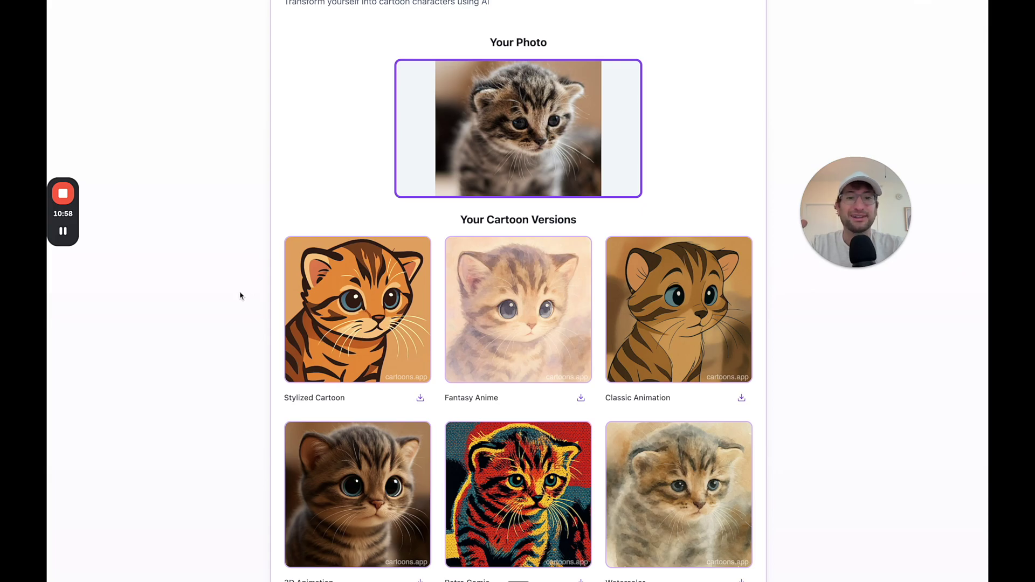
scroll(239, 296, down, 1)
scroll(240, 291, up, 4)
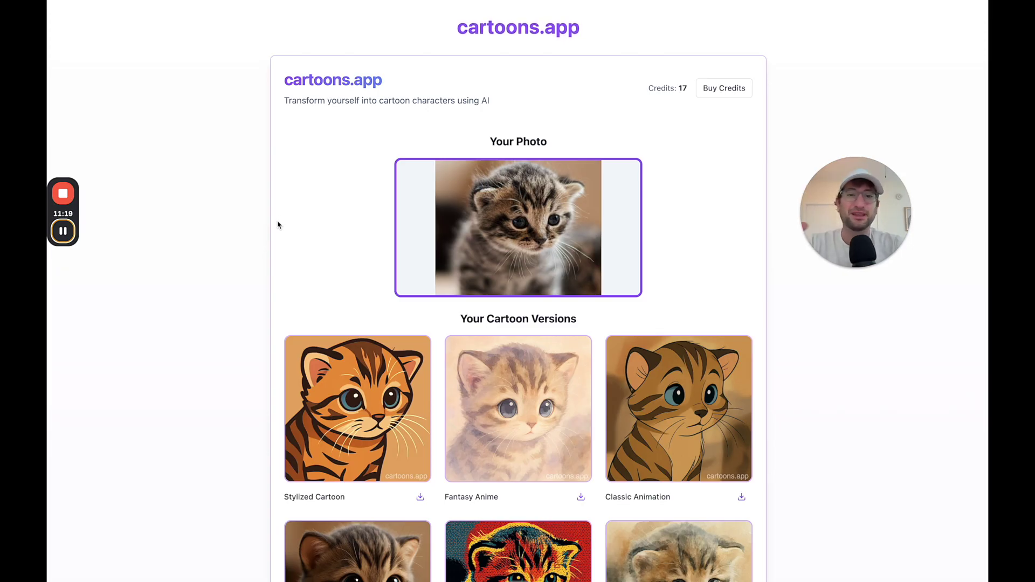
scroll(277, 224, down, 1)
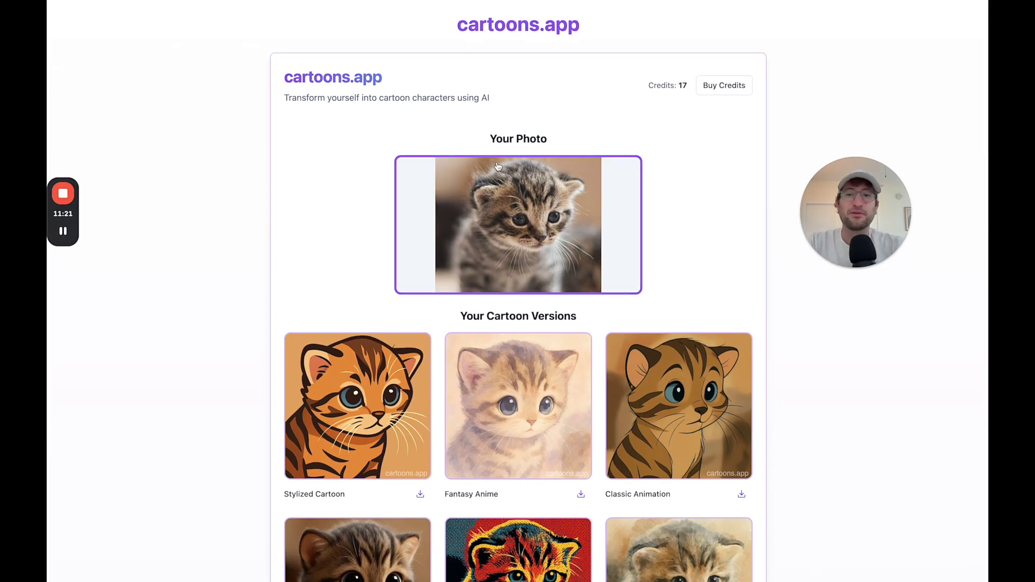
scroll(358, 257, down, 3)
scroll(356, 247, down, 3)
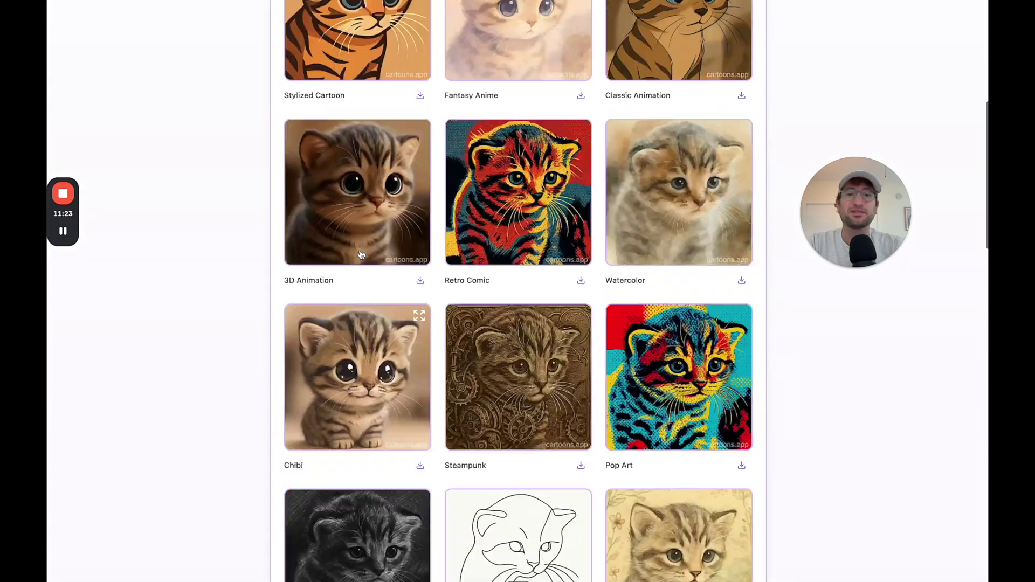
scroll(356, 244, up, 2)
scroll(380, 393, down, 3)
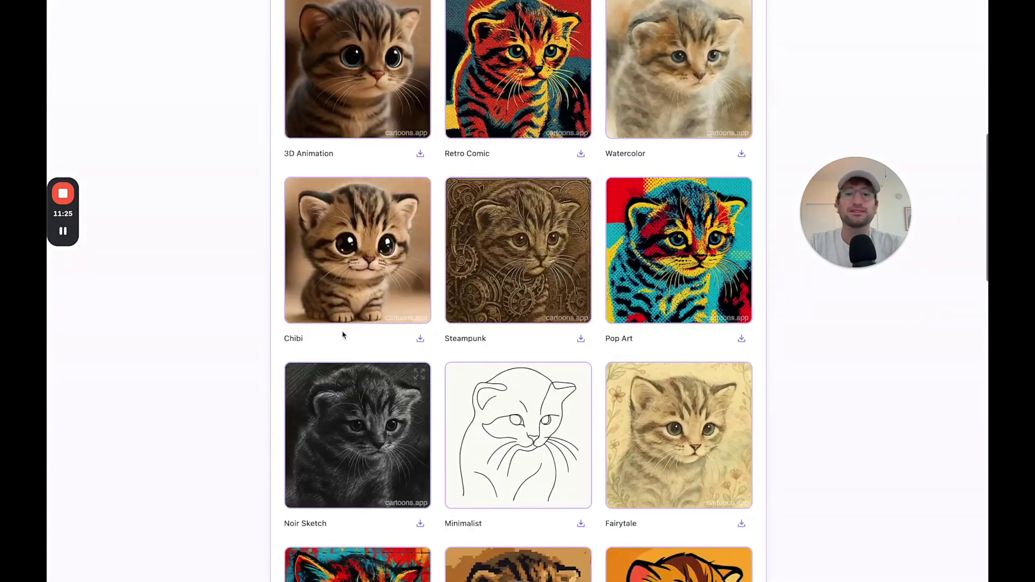
scroll(648, 437, up, 5)
scroll(646, 404, up, 3)
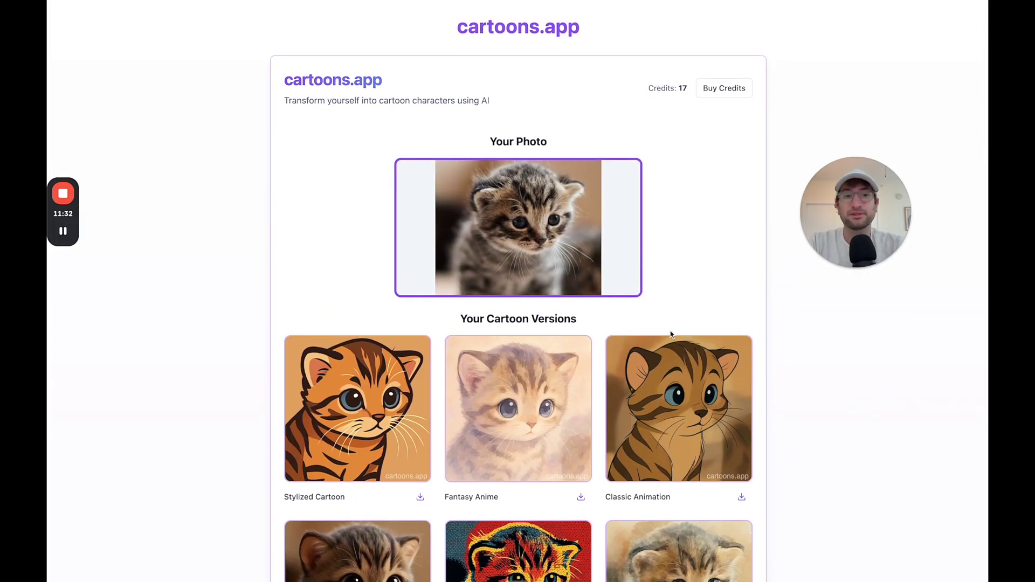
scroll(670, 334, down, 3)
scroll(417, 272, up, 3)
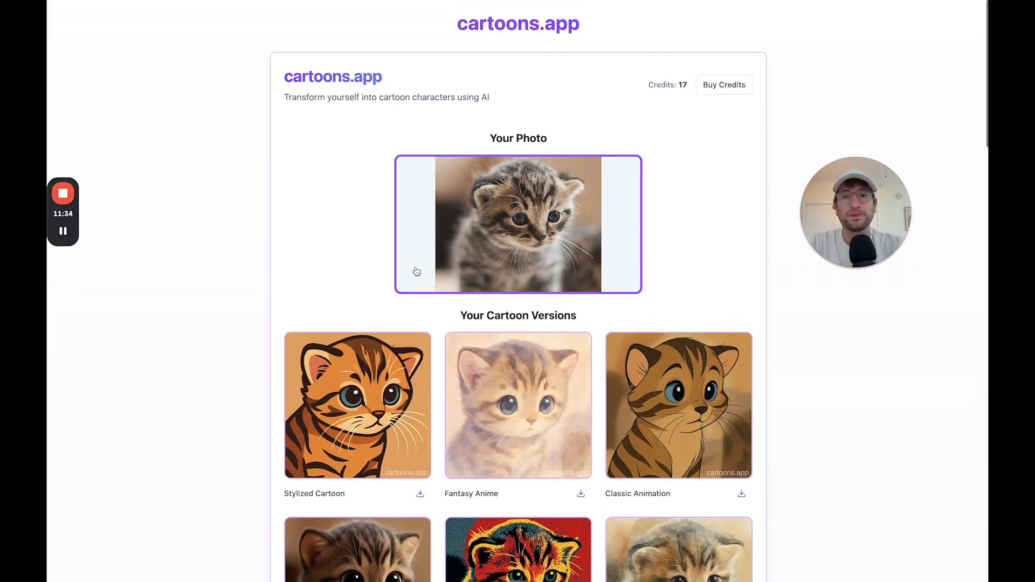
scroll(416, 273, down, 1)
scroll(291, 283, down, 2)
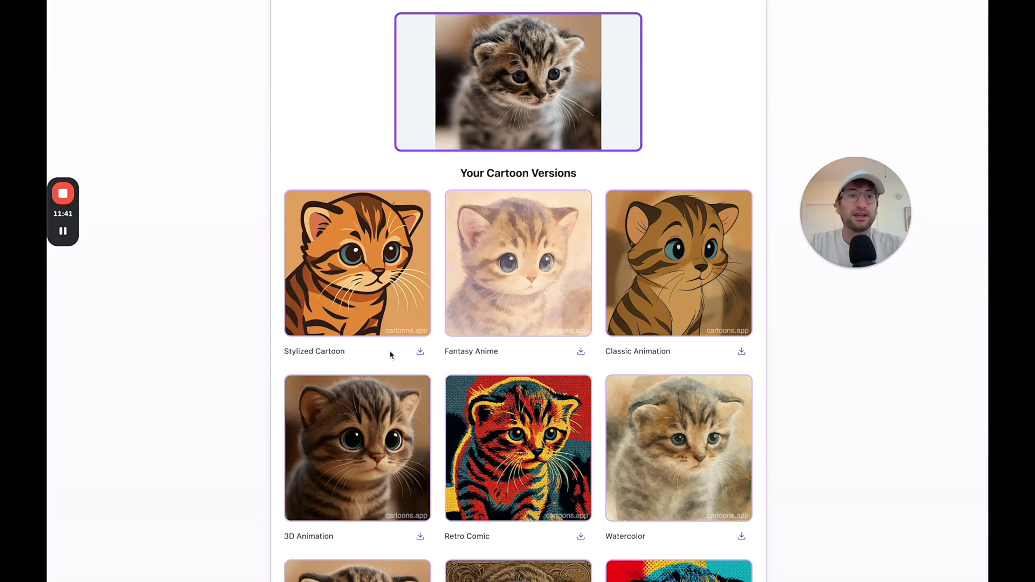
mouse_move(358, 404)
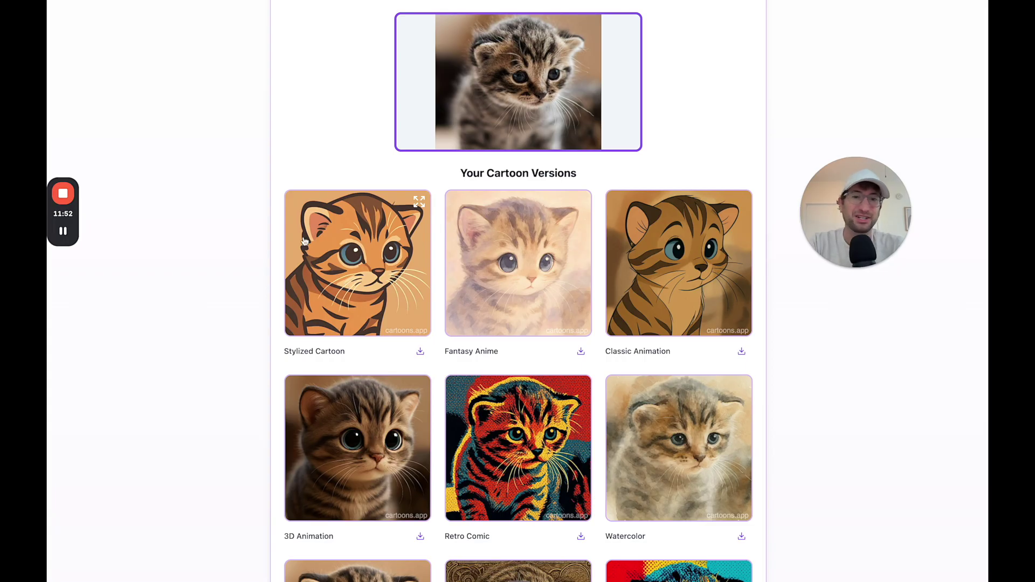
scroll(304, 241, up, 3)
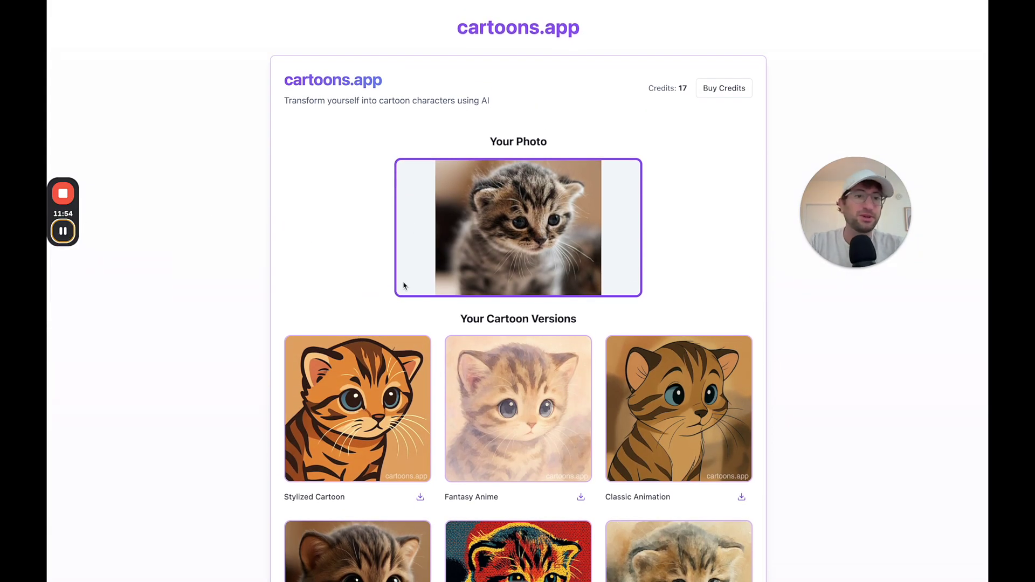
scroll(403, 283, down, 2)
scroll(566, 323, down, 1)
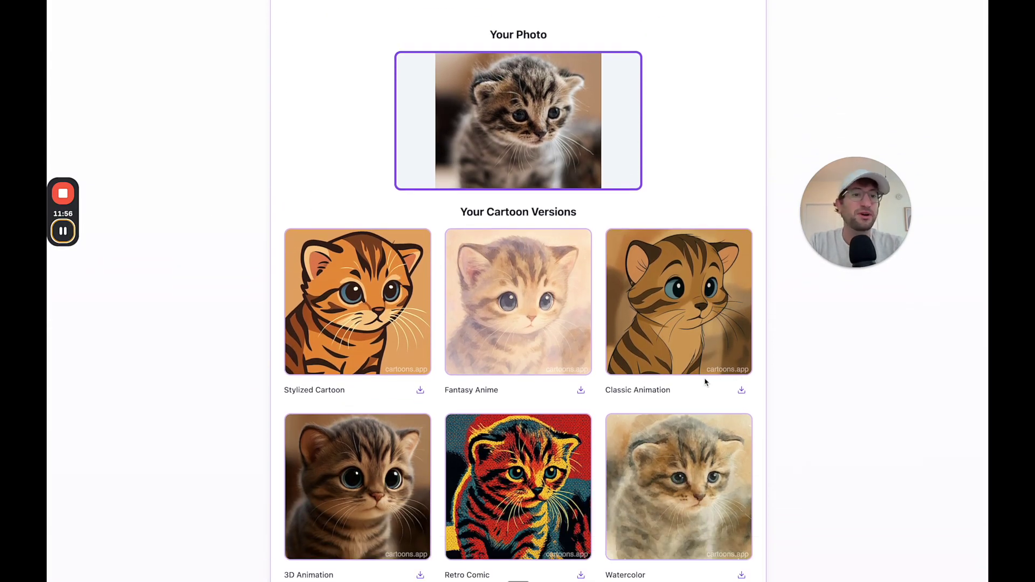
scroll(706, 243, up, 2)
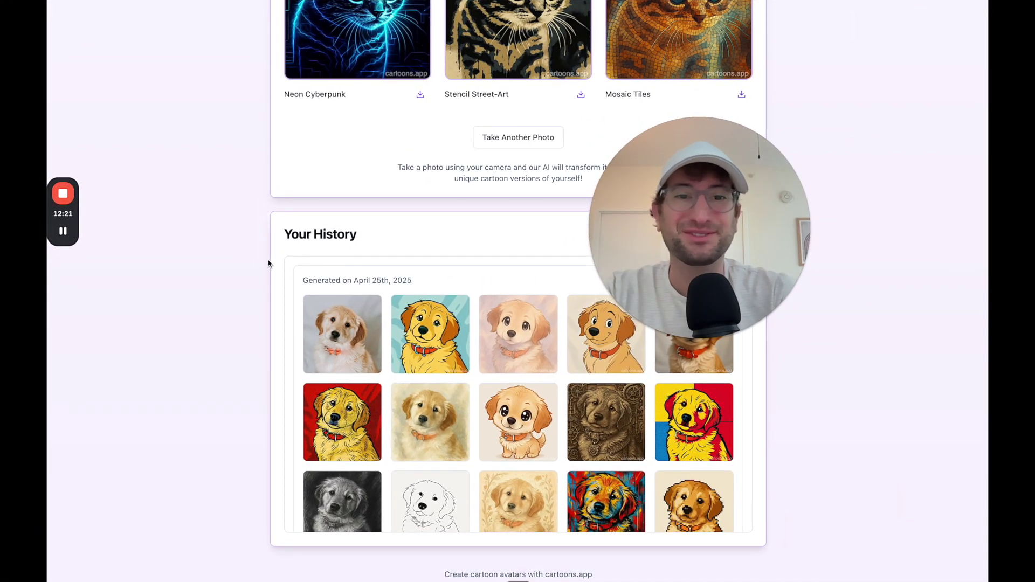
scroll(267, 263, up, 10)
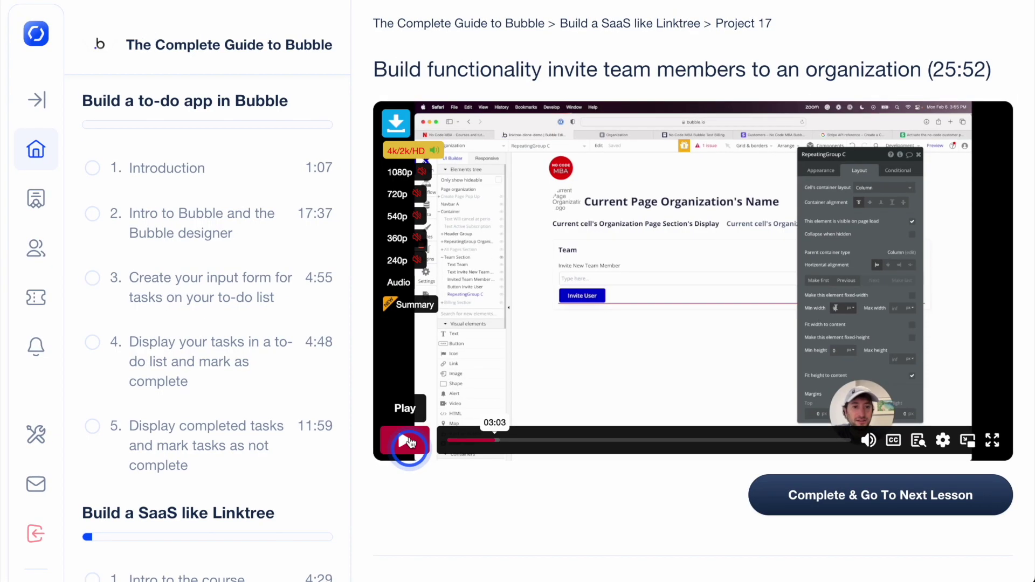
Play the No Code MBA Bubble lesson video on inviting team members.
click(408, 442)
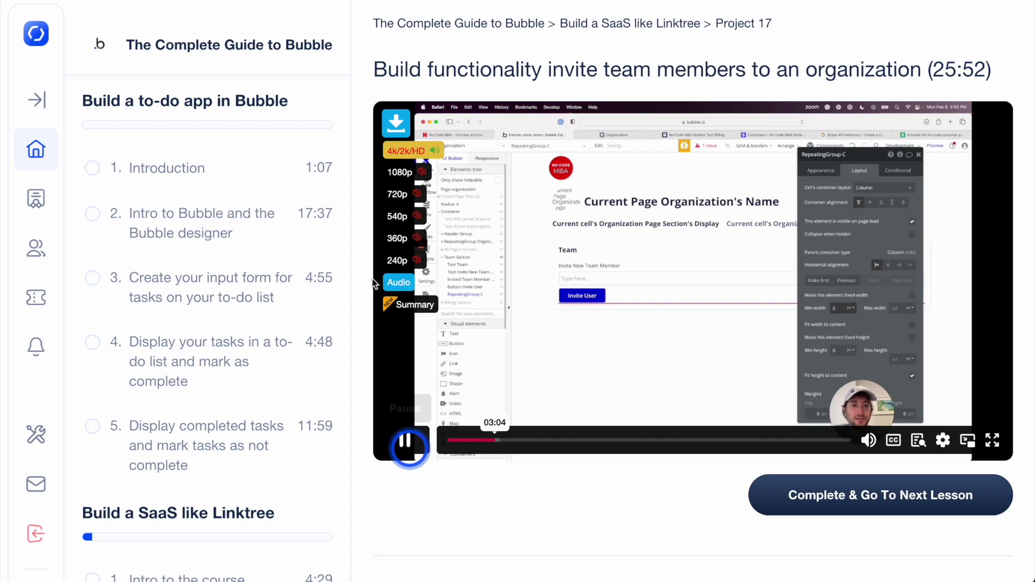
scroll(193, 421, down, 1)
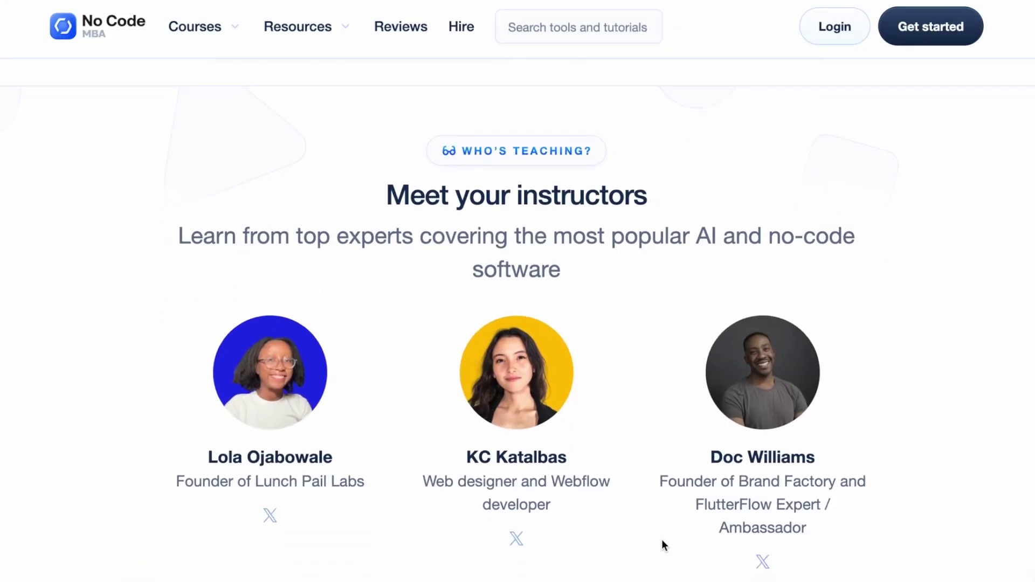
scroll(661, 546, down, 1)
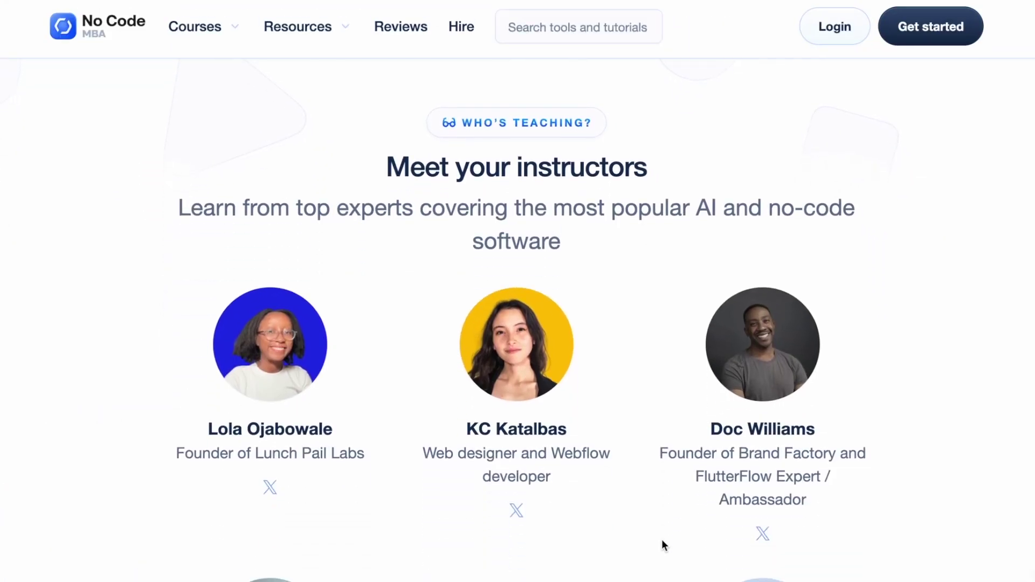
scroll(662, 545, down, 1)
scroll(662, 545, down, 3)
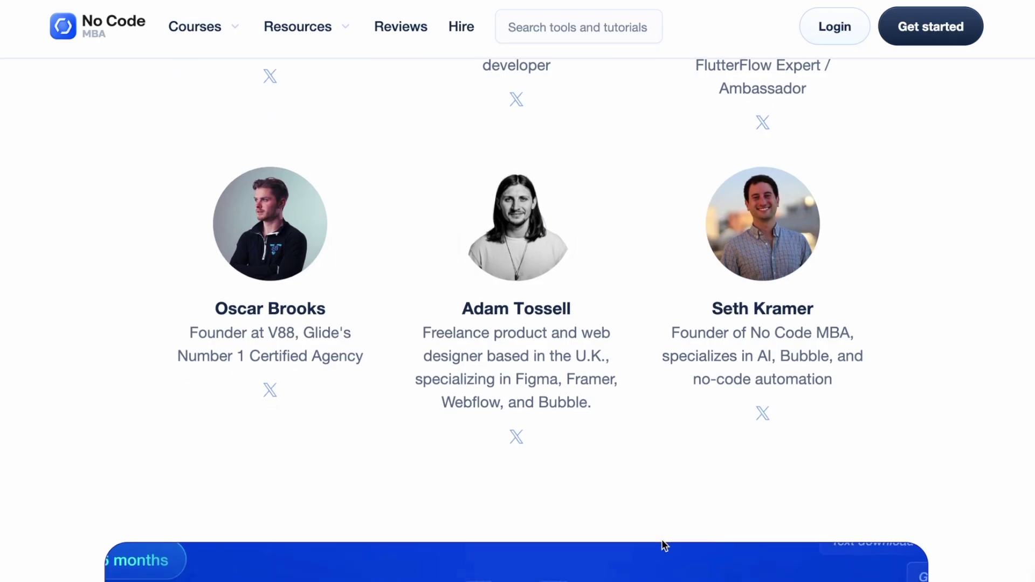
scroll(662, 546, down, 2)
scroll(661, 546, down, 2)
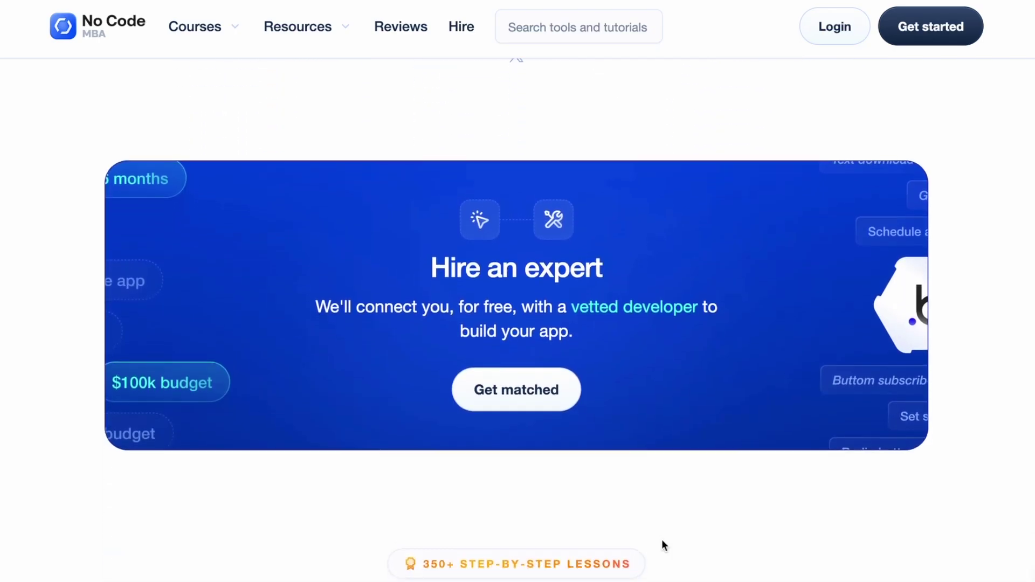
scroll(662, 546, down, 1)
scroll(662, 546, down, 3)
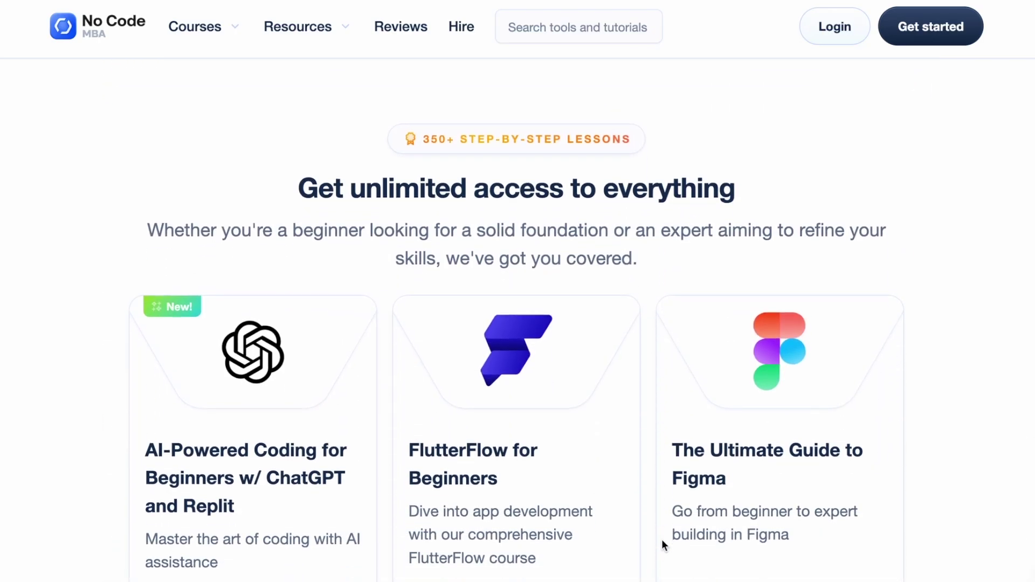
scroll(661, 546, down, 1)
scroll(661, 546, down, 3)
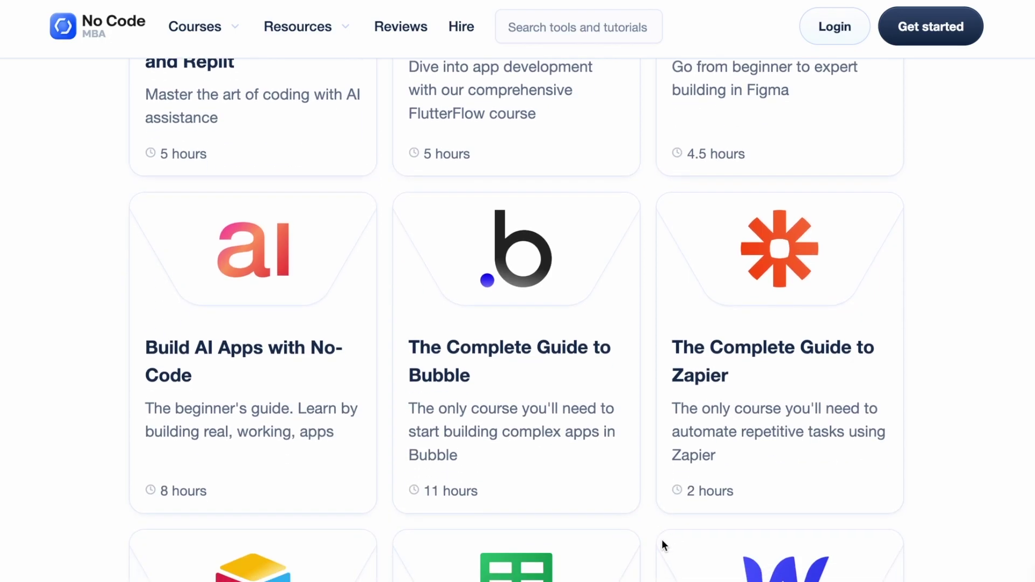
scroll(662, 546, down, 1)
scroll(662, 546, down, 3)
scroll(661, 546, down, 1)
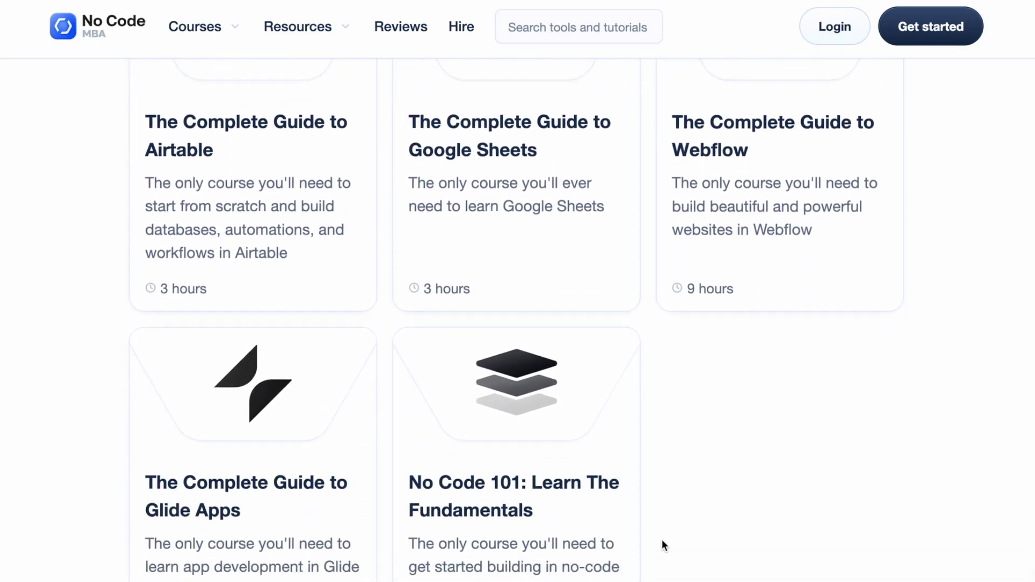
scroll(662, 546, down, 3)
scroll(661, 545, down, 2)
scroll(662, 546, down, 2)
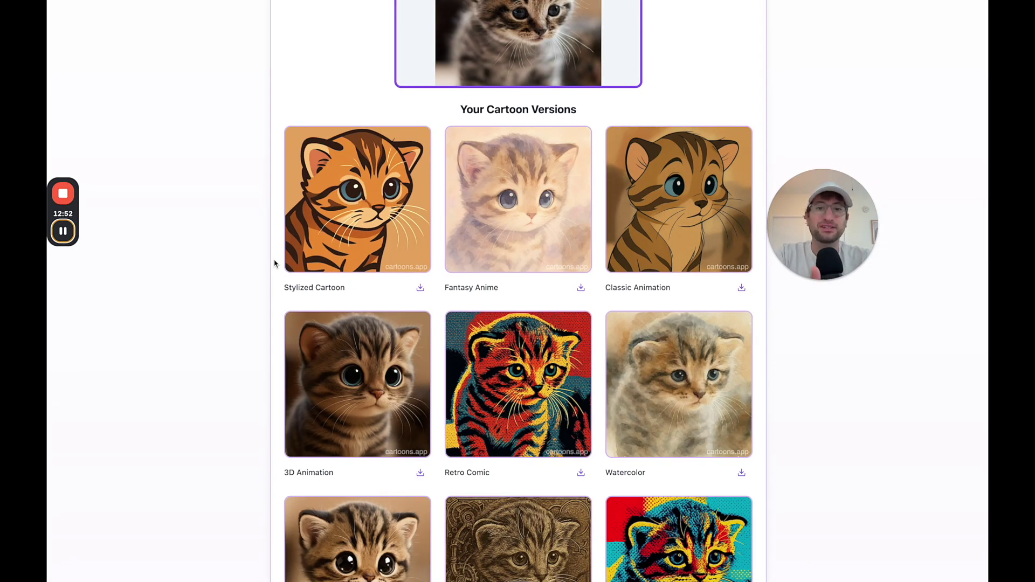
scroll(275, 263, down, 10)
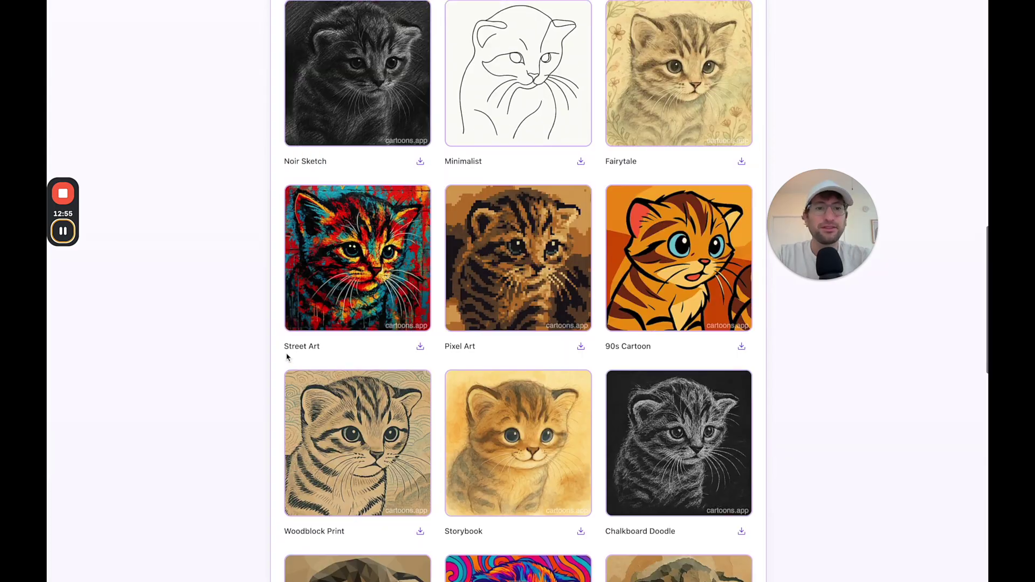